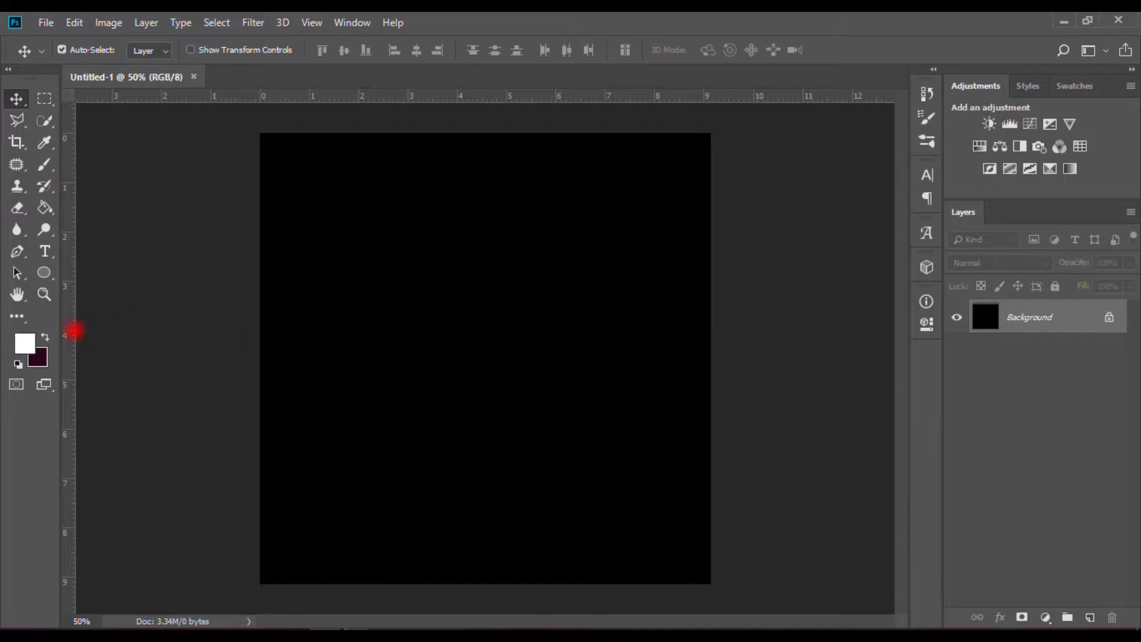
Set the foreground colour to 2c061f, unlock the Background layer and fill it with that colour.
left_click(25, 343)
double_click(964, 455)
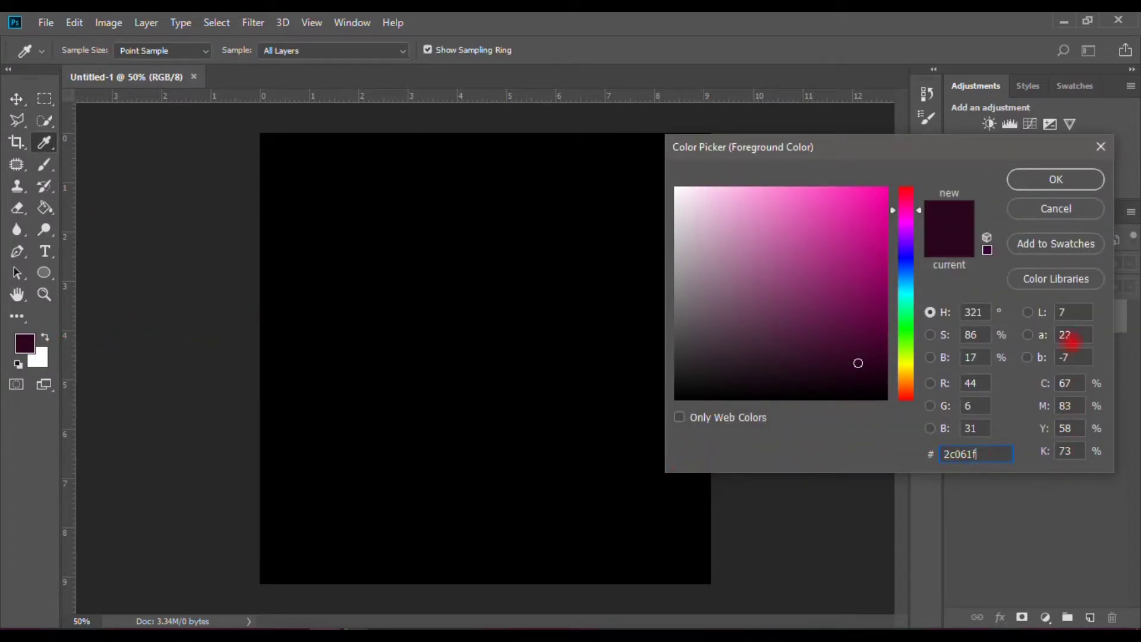
left_click(1055, 180)
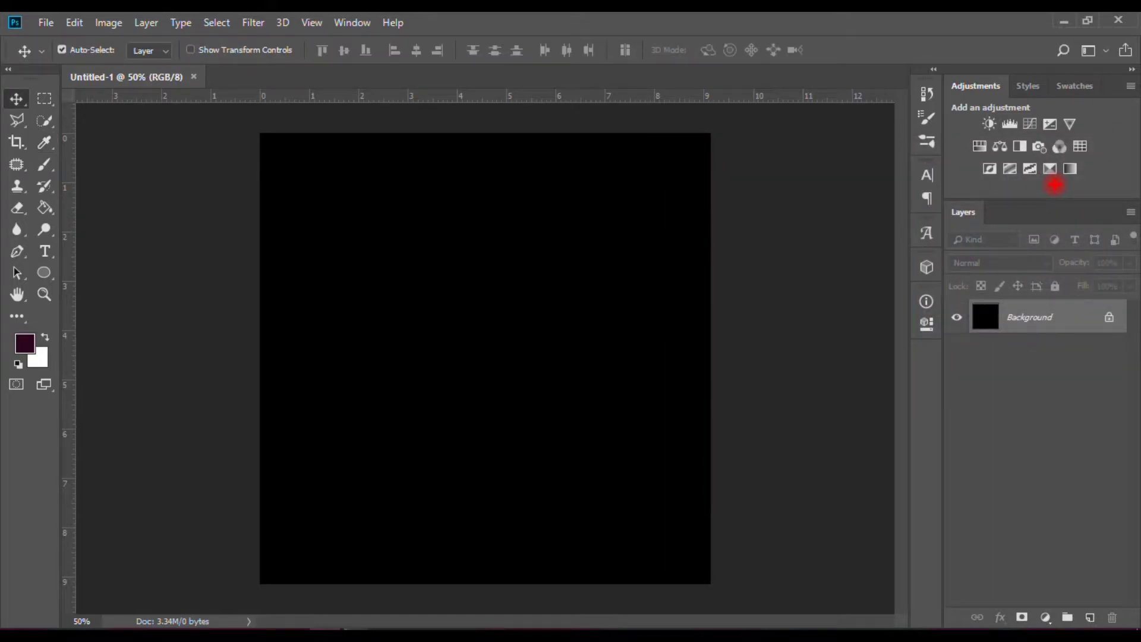
left_click(1110, 321)
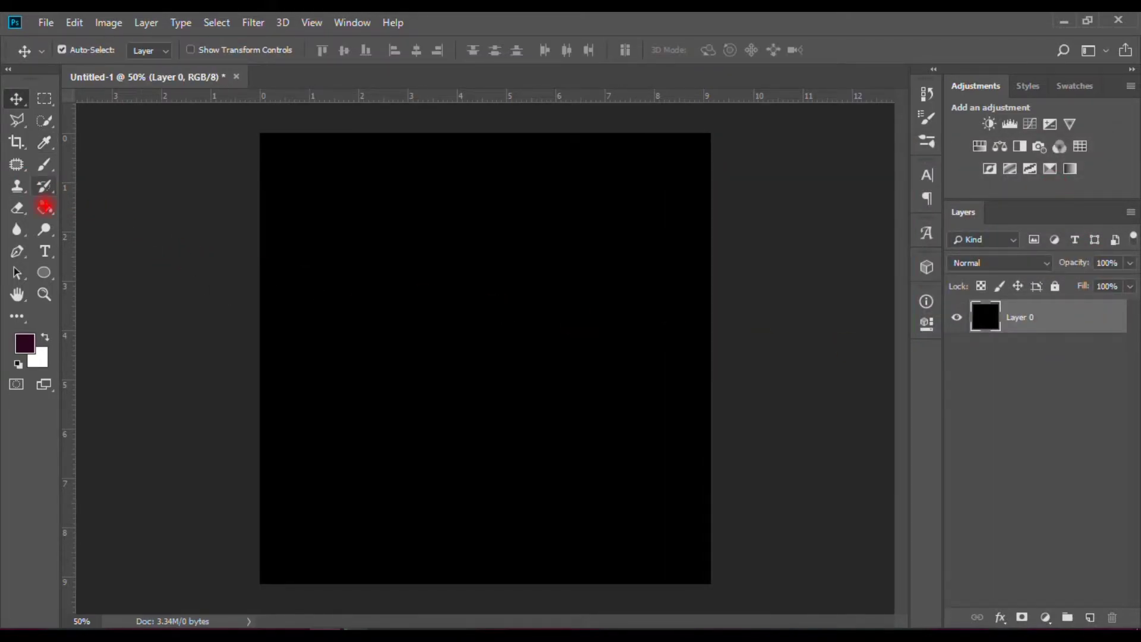
left_click(45, 206)
left_click(340, 268)
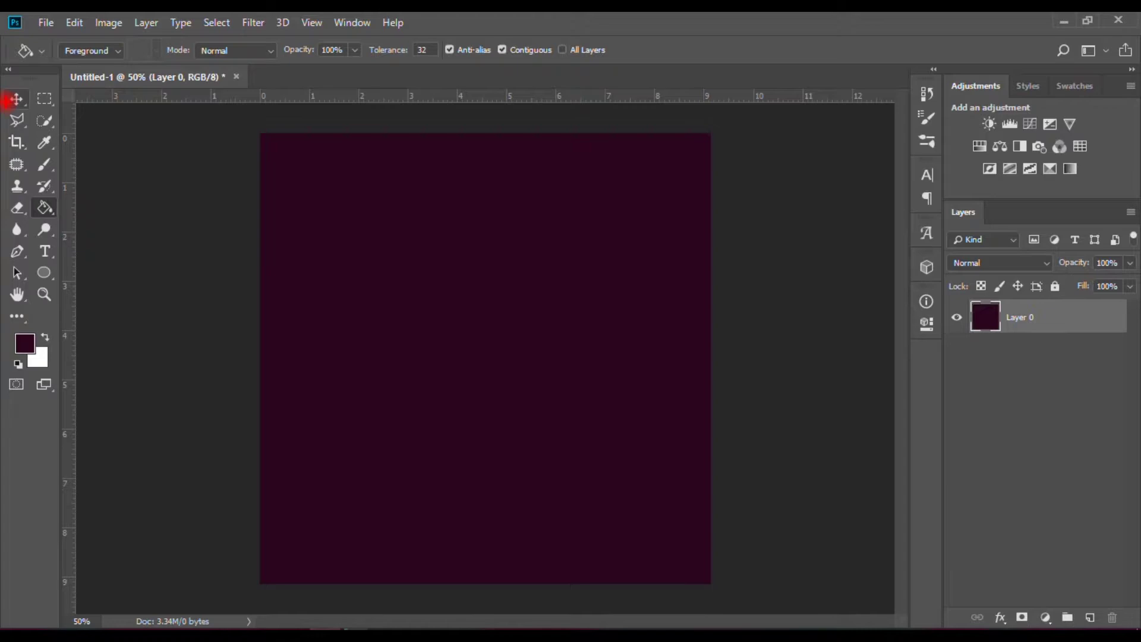
Draw a circle about 1148 px in diameter over the canvas, slightly larger than the canvas.
left_click(8, 100)
left_click(44, 274)
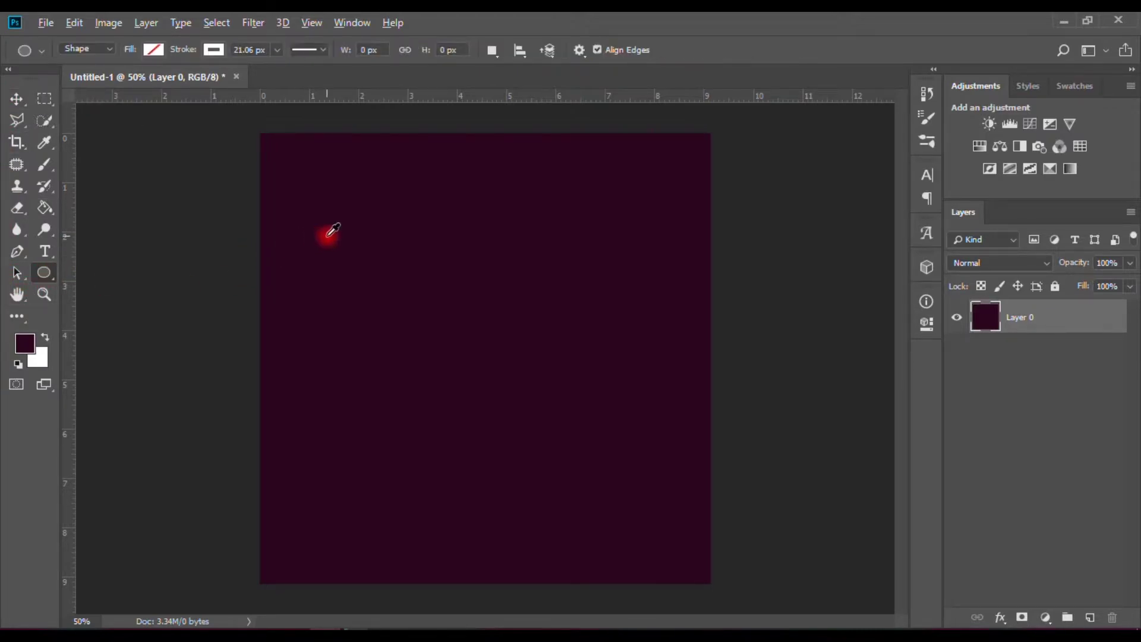
scroll(329, 233, "down", 5)
left_click_drag(340, 168, 634, 529)
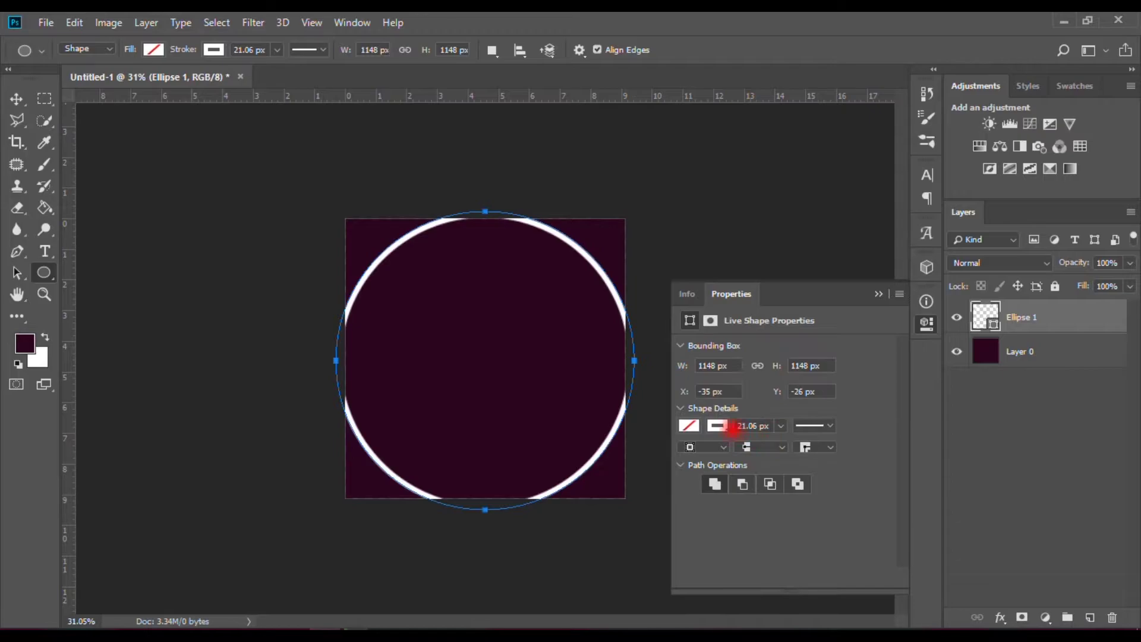
Remove the circle's stroke and fill it with white ffffff.
left_click(718, 425)
left_click(699, 394)
left_click(716, 429)
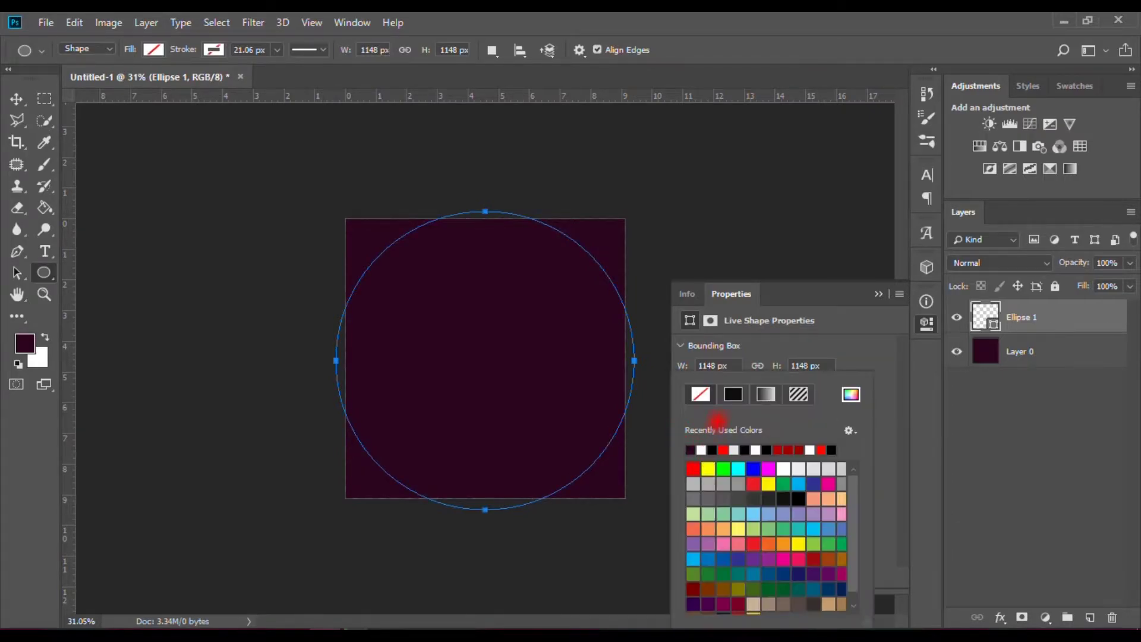
left_click(851, 395)
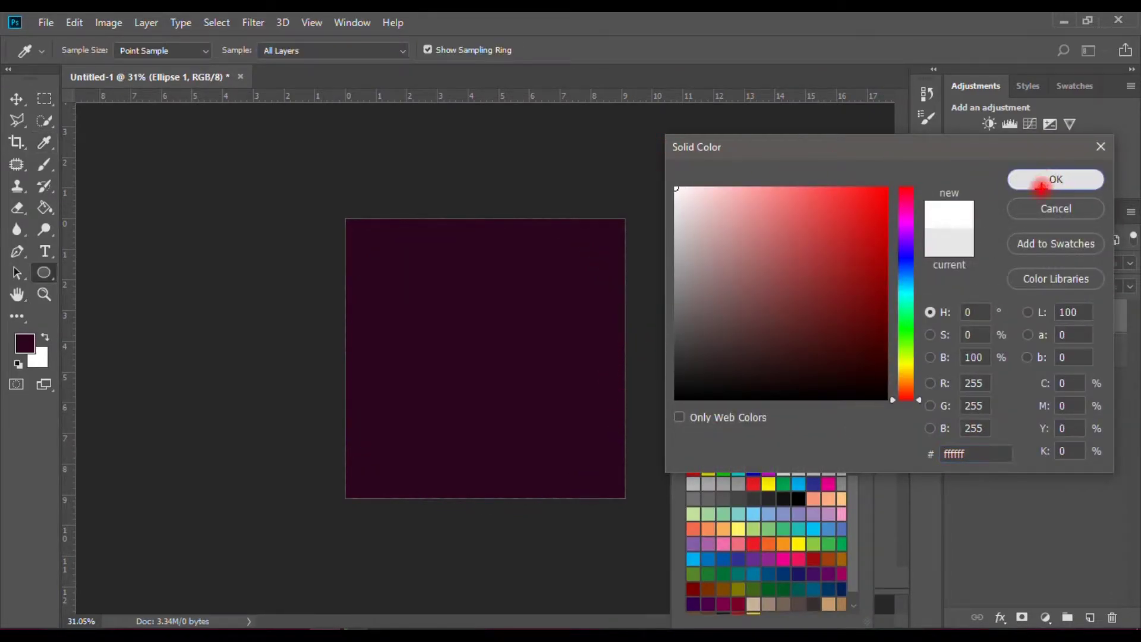
left_click(1053, 178)
left_click(876, 293)
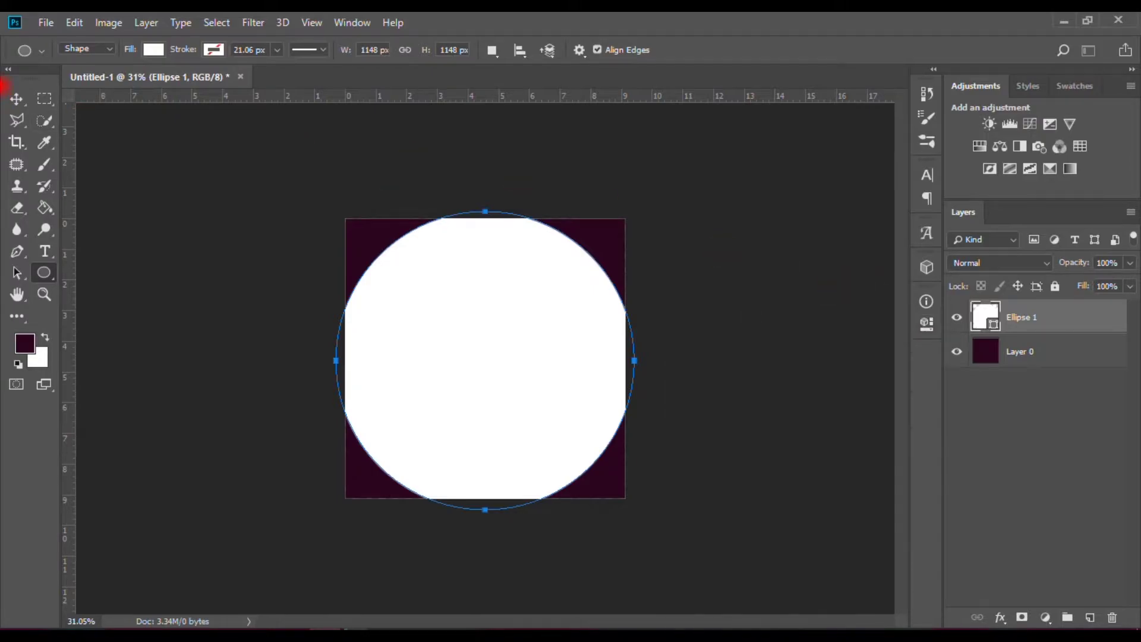
Centre the white circle on the canvas horizontally and vertically.
left_click(16, 98)
key("ctrl+a")
left_click(366, 49)
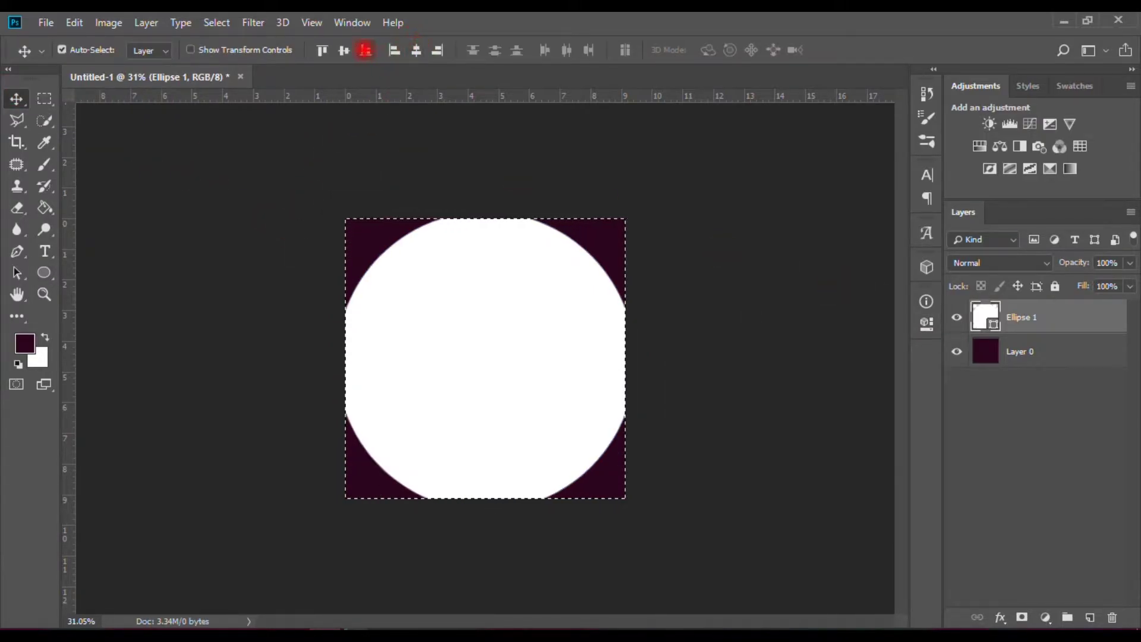
key("ctrl+d")
Move the white circle up to X 574 px, Y 0 px so its lower half covers the canvas top.
left_click(531, 221)
key("ctrl+t")
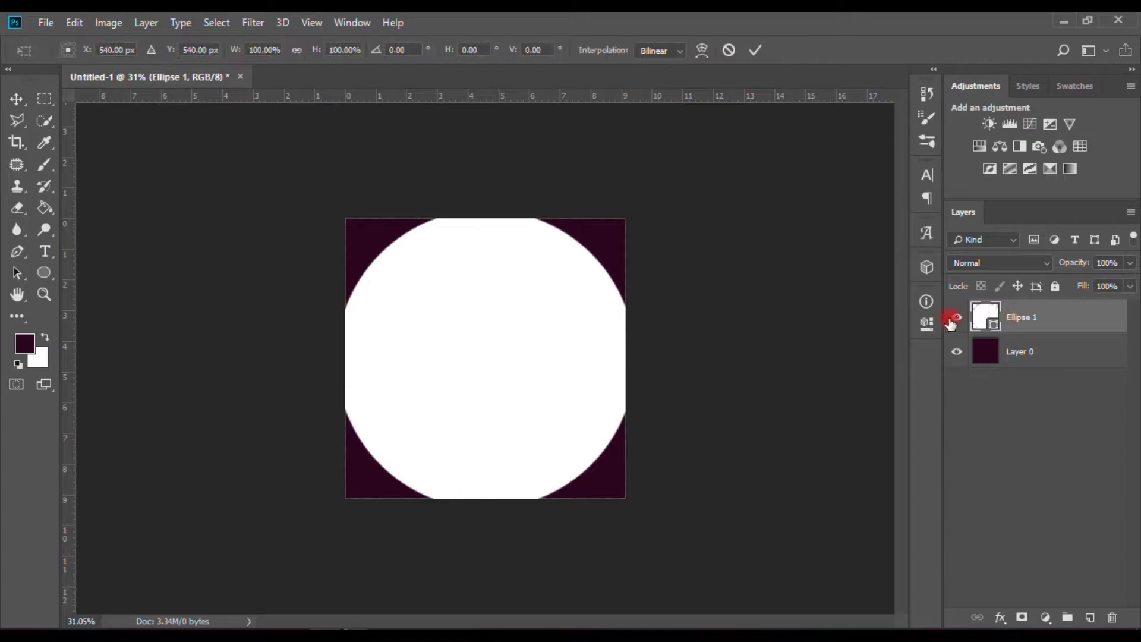
left_click_drag(524, 303, 538, 156)
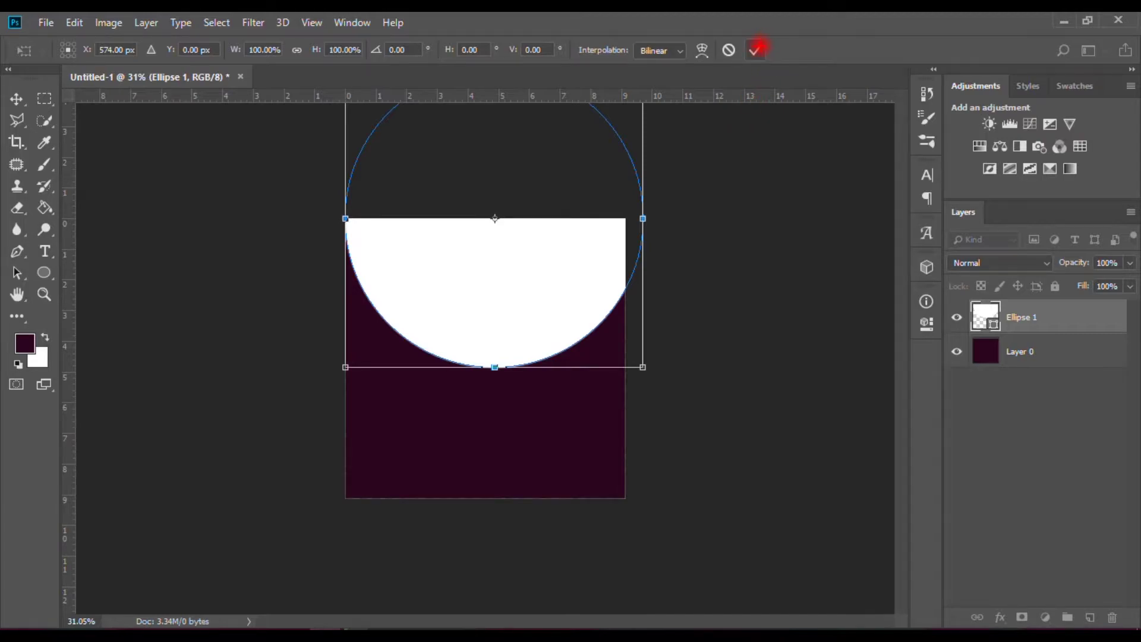
left_click(755, 50)
Duplicate the white circle and give the copy no fill and a 7 px white stroke.
key("ctrl+j")
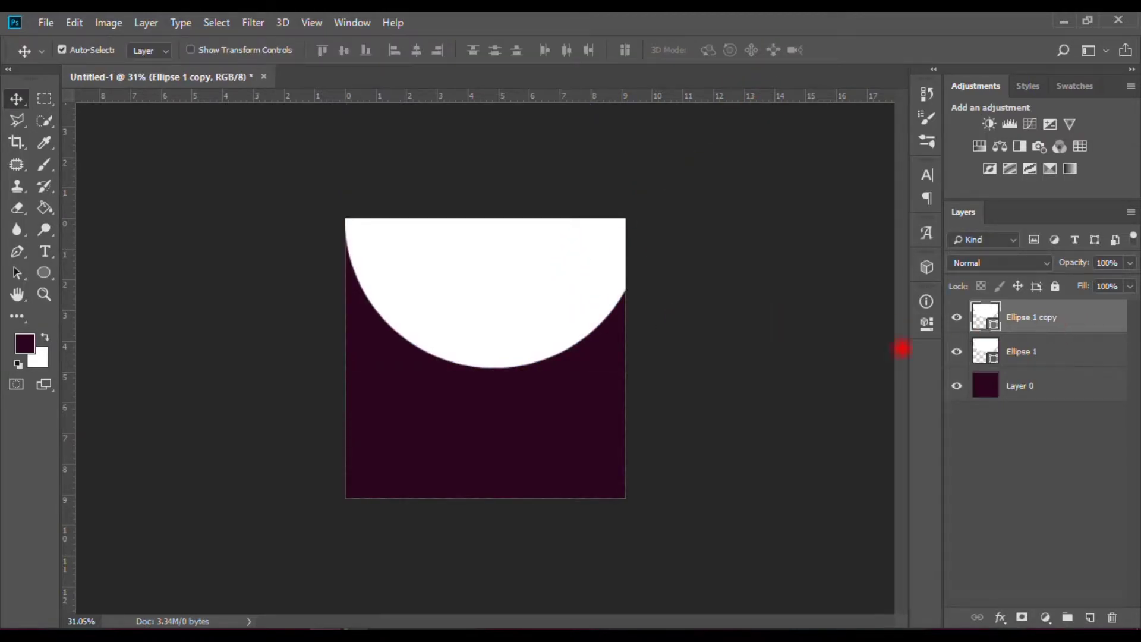
left_click(17, 273)
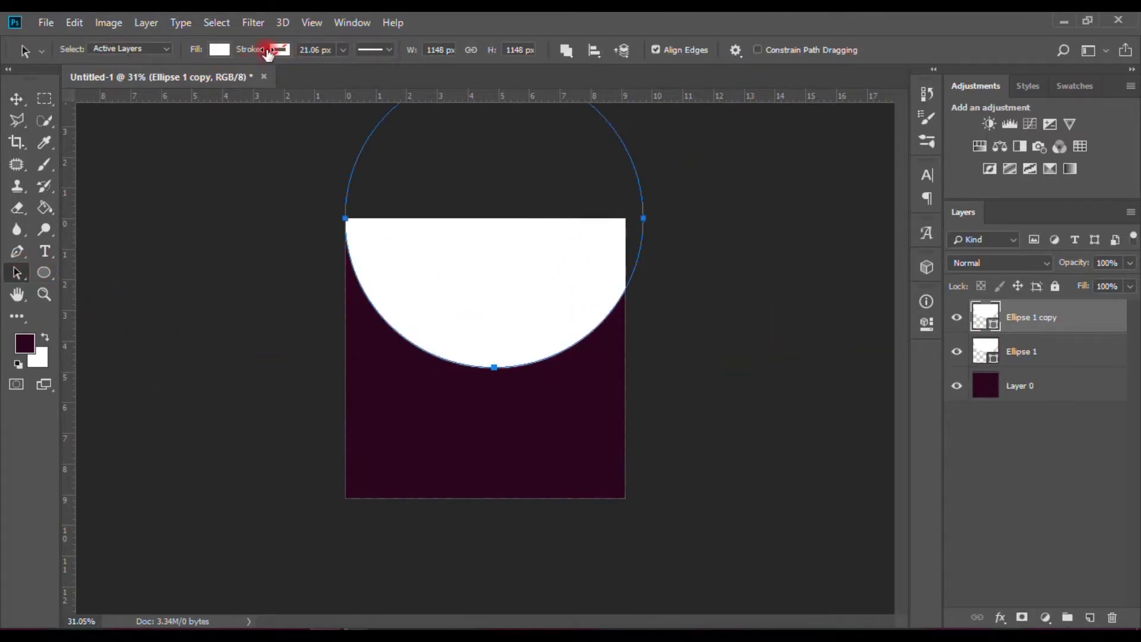
left_click(278, 49)
left_click(208, 137)
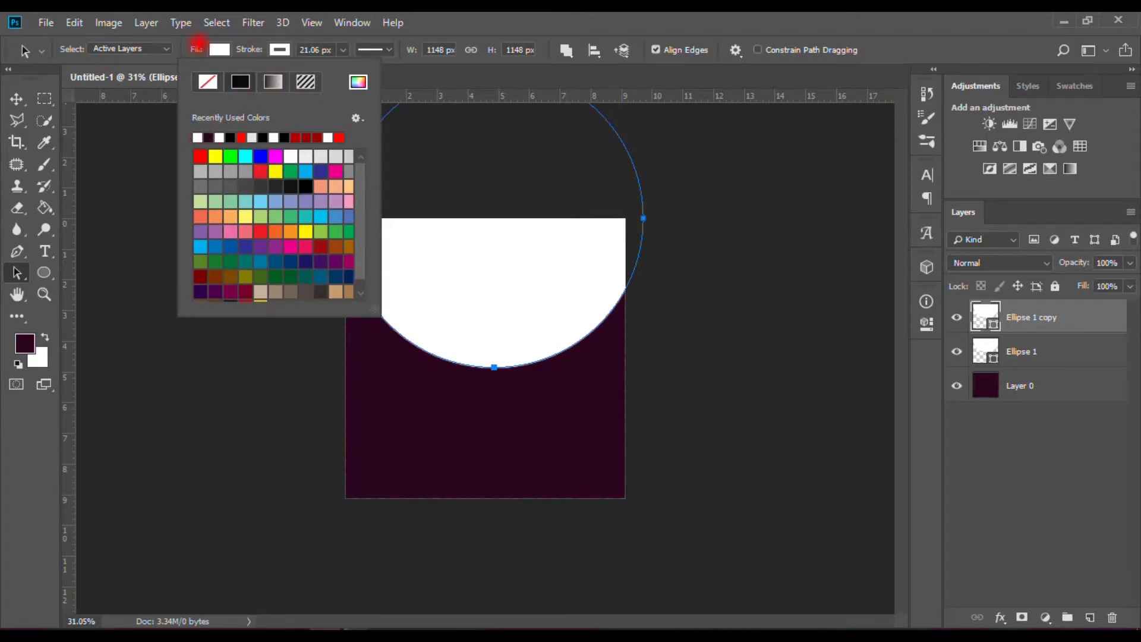
left_click(217, 50)
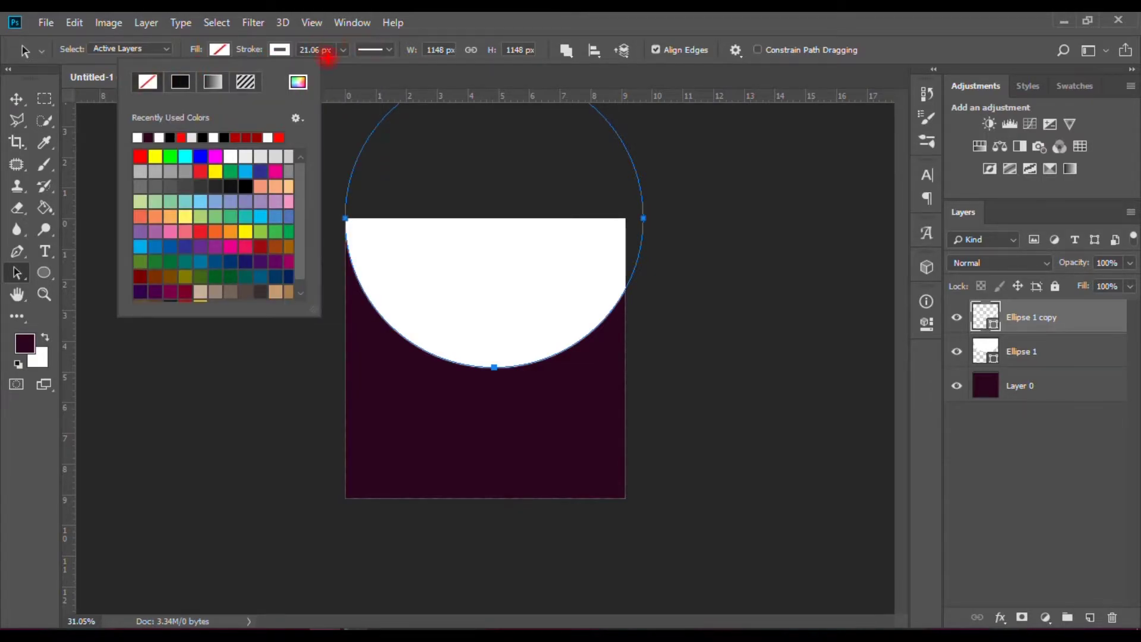
left_click(328, 52)
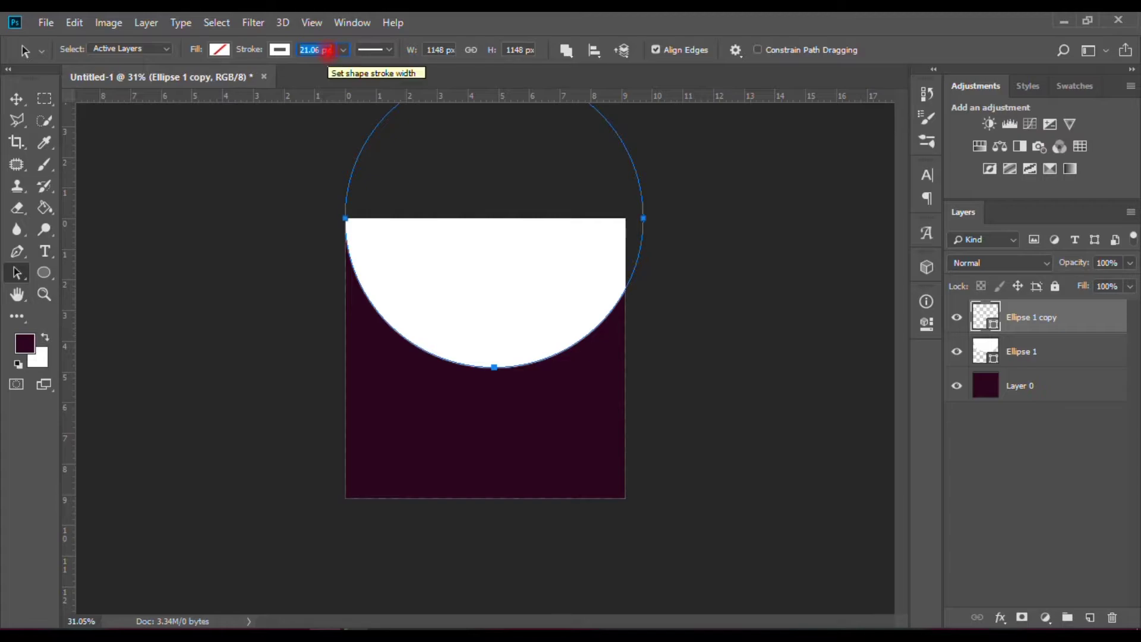
type("7")
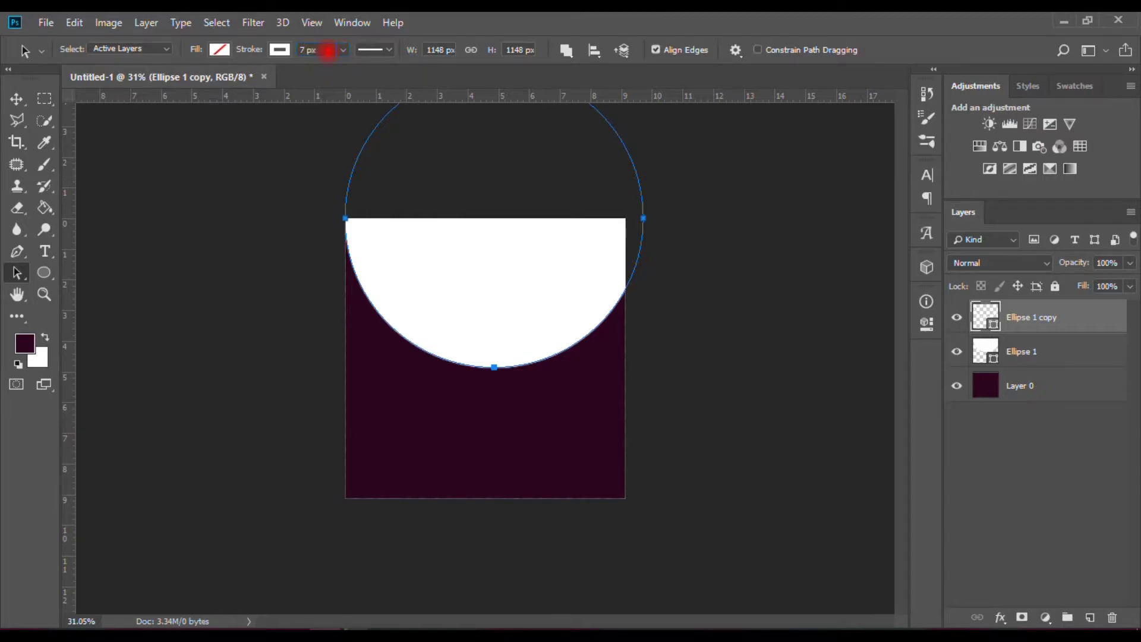
Shift the outlined circle copy horizontally to X 524 px, keeping Y at 0 px.
left_click(18, 98)
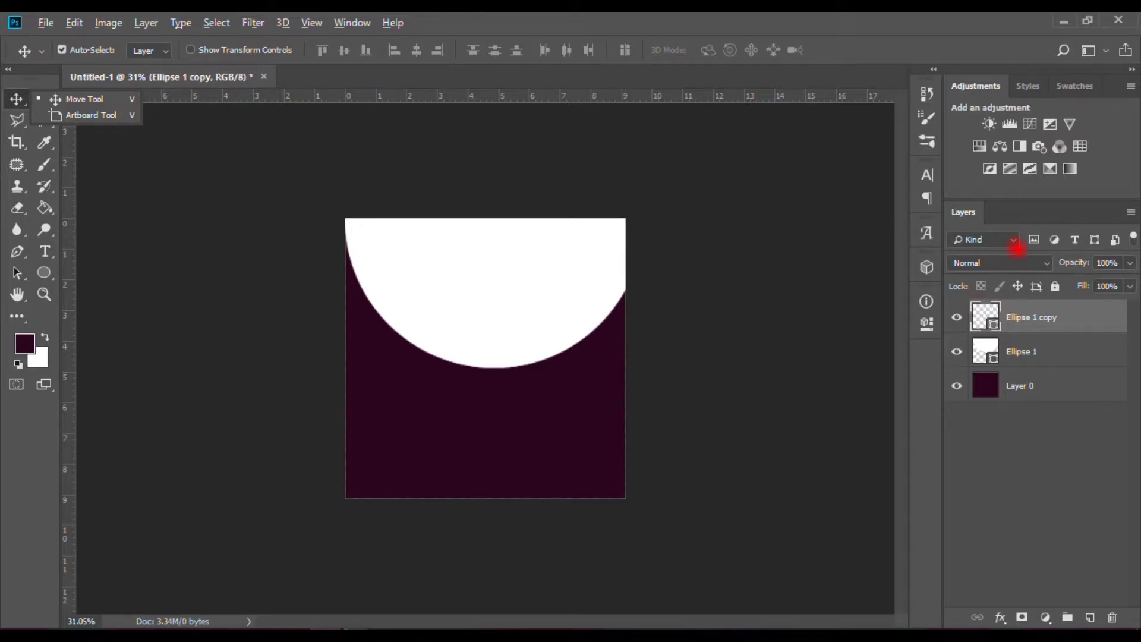
key("ctrl+0")
key("ctrl+t")
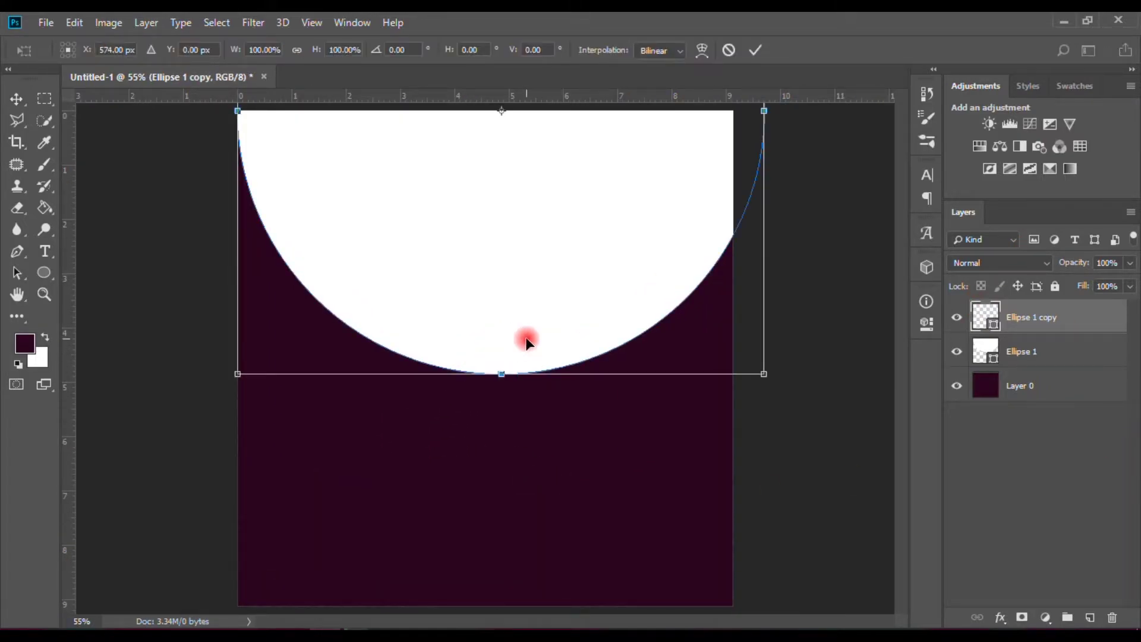
key("shift+Left")
key("shift+Left")
key("shift+Left")
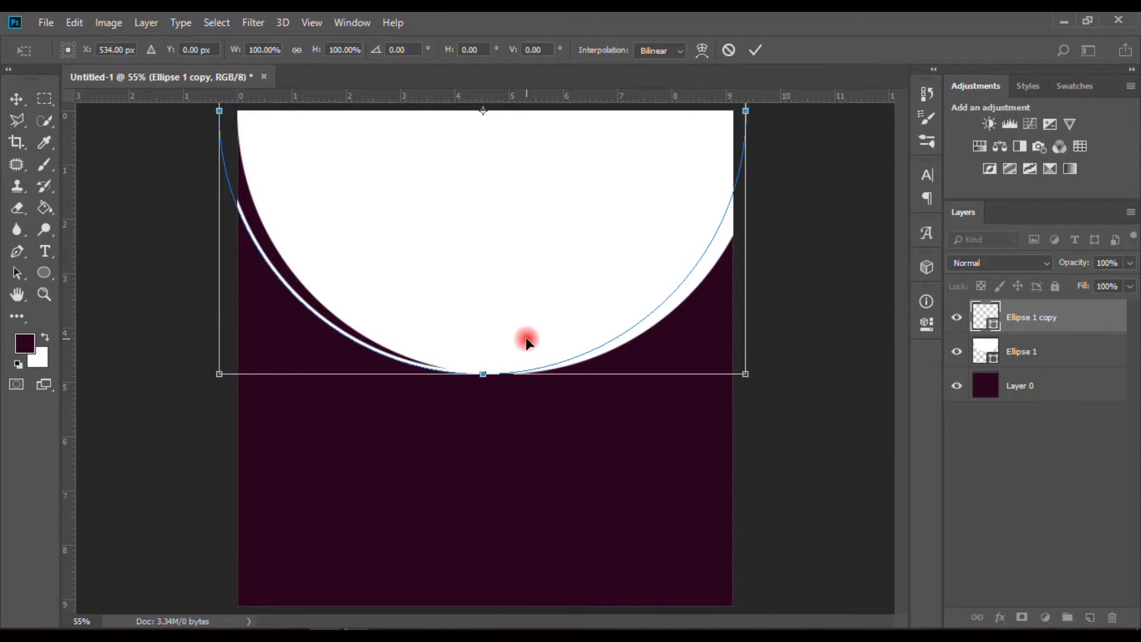
key("shift+Left")
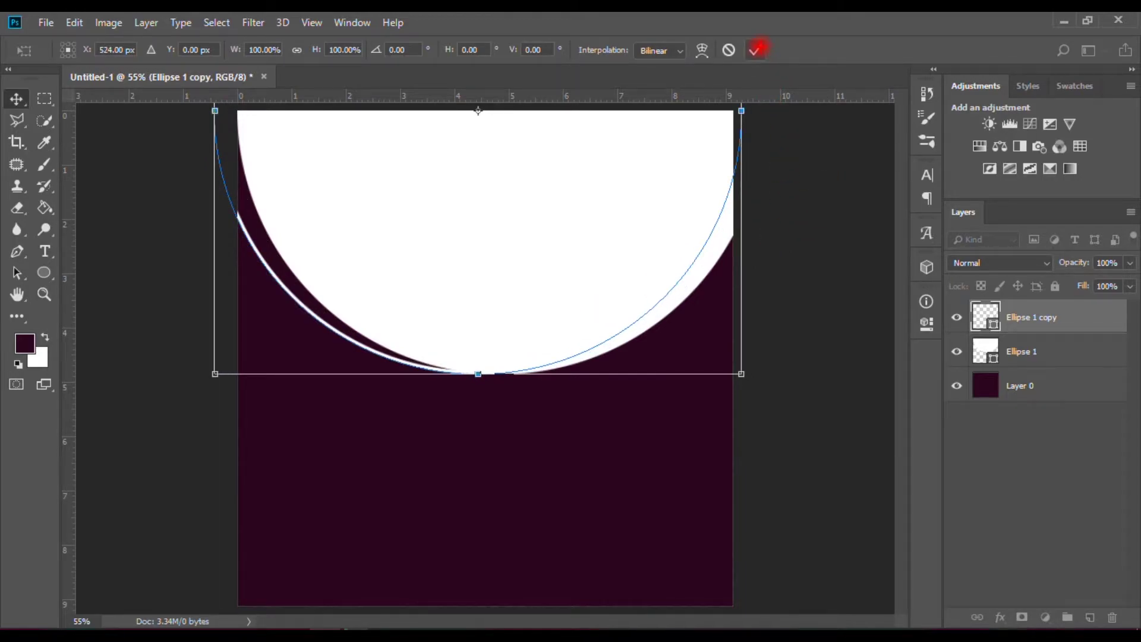
left_click(754, 50)
Switch to the File Explorer folder holding the model photo and place the MODEL image into the Photoshop design.
scroll(438, 319, "down", 3)
mouse_move(170, 636)
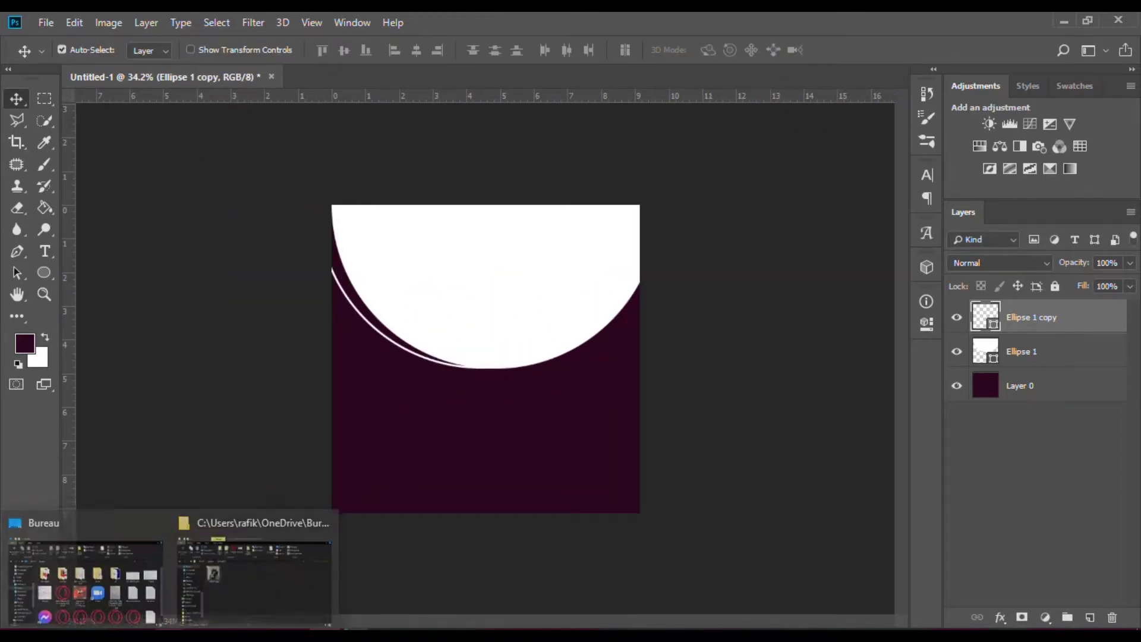
left_click(244, 574)
left_click_drag(443, 285, 585, 327)
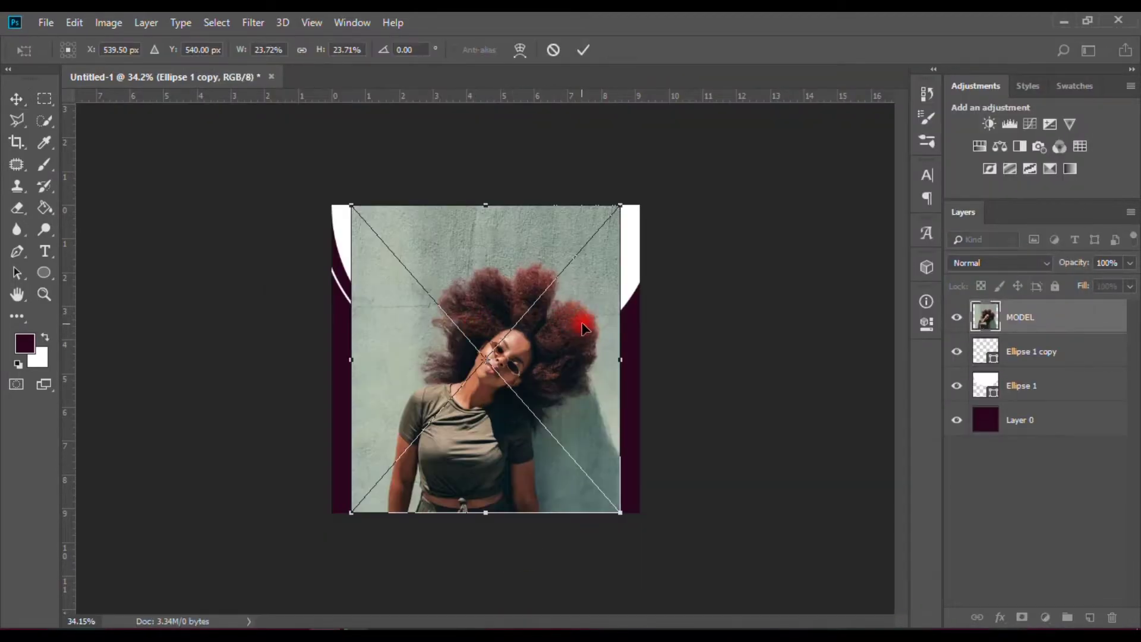
Rotate the model photo 90°, enlarge it to about 27%, and position it over the white circle at about X 617 px, Y 148 px.
left_click_drag(655, 186, 715, 540)
left_click_drag(594, 344, 584, 268)
left_click_drag(654, 398, 686, 429)
left_click_drag(619, 399, 622, 369)
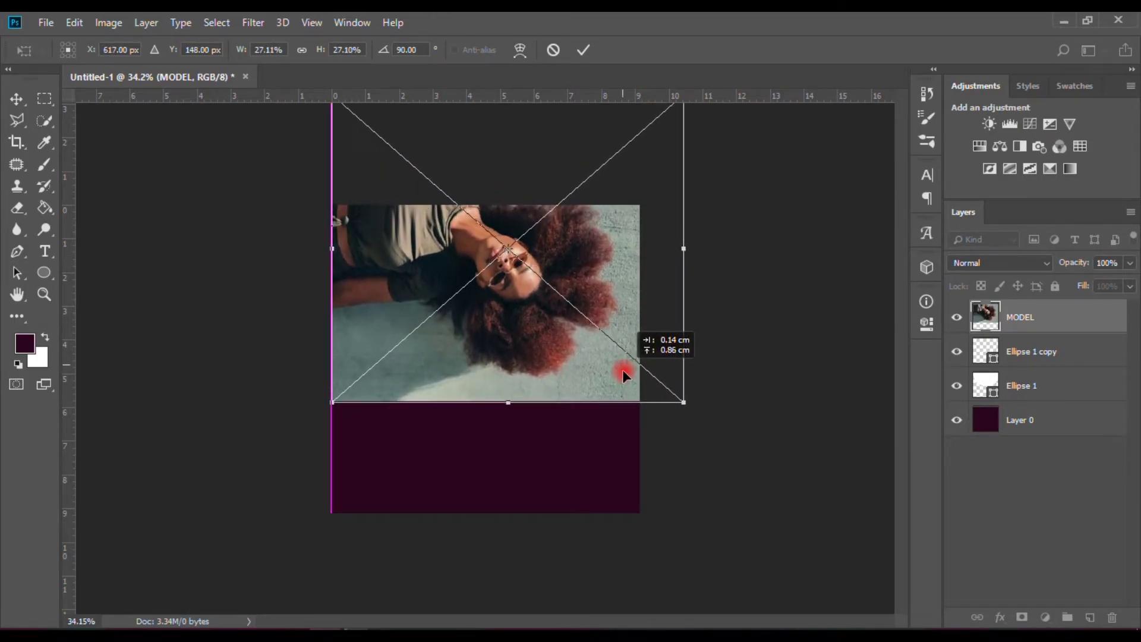
key("Return")
Move the MODEL layer beneath the outlined circle copy and clip it to the Ellipse 1 layer.
left_click_drag(1074, 315, 1047, 365)
left_click(1046, 367, "alt")
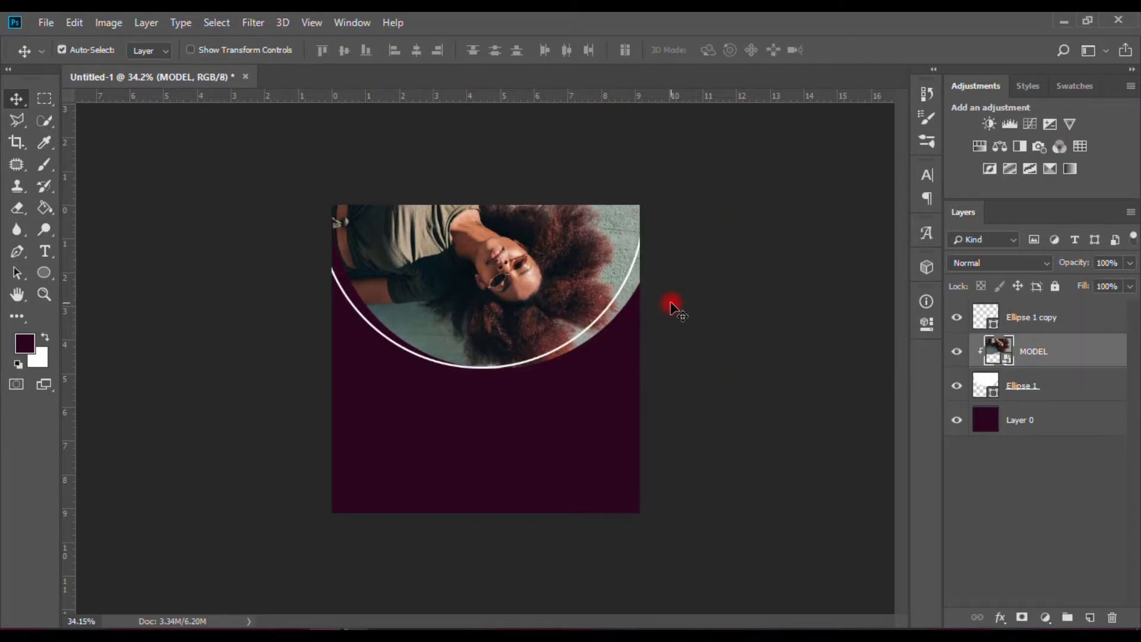
Start a text layer in the lower part of the canvas and set the text colour to ffffff.
scroll(502, 330, "up", 1)
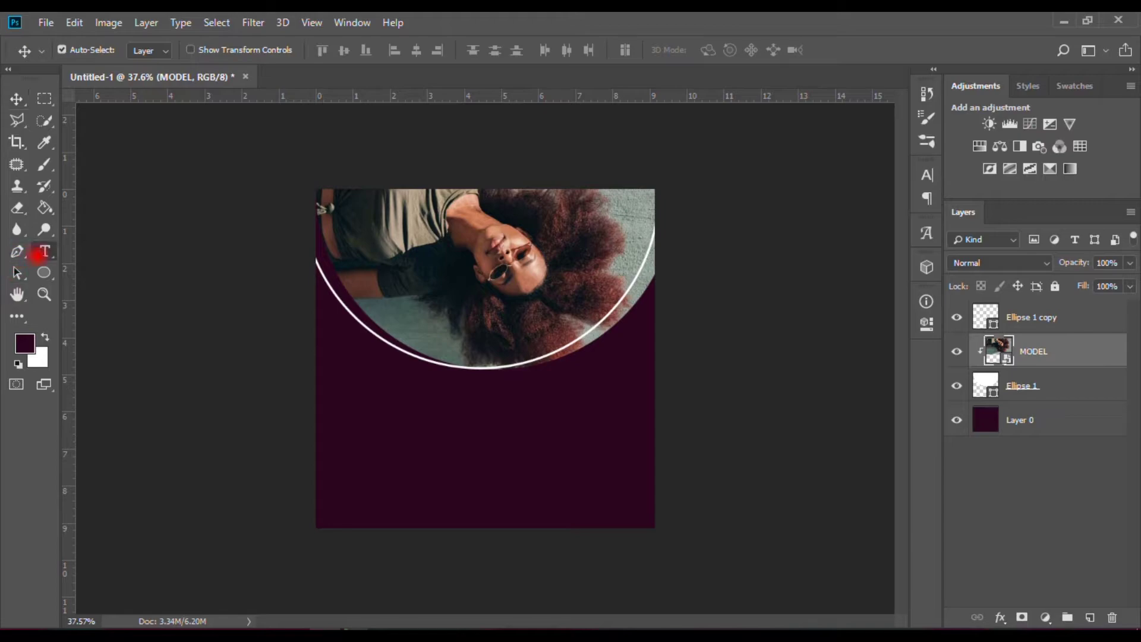
left_click(37, 254)
scroll(368, 428, "up", 4)
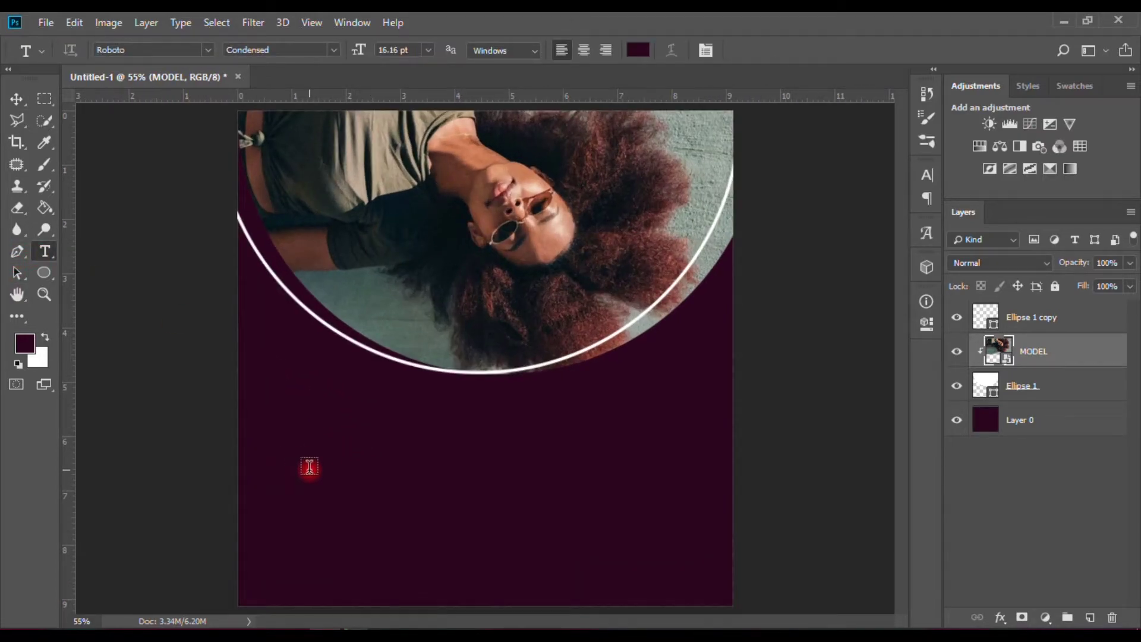
left_click(387, 530)
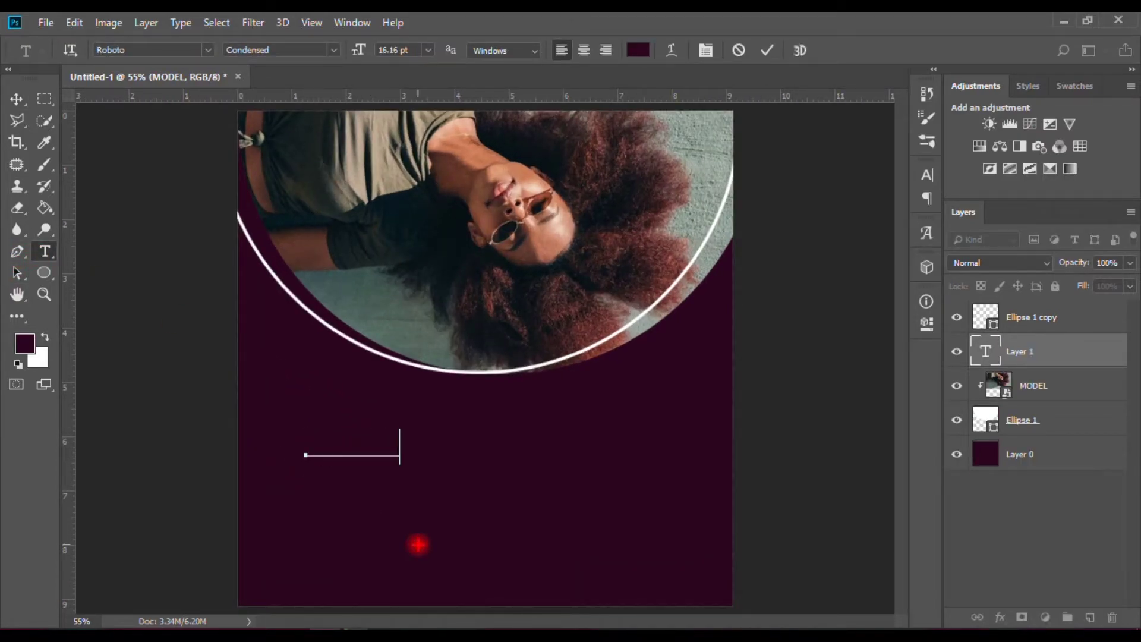
key("ctrl+a")
left_click(637, 50)
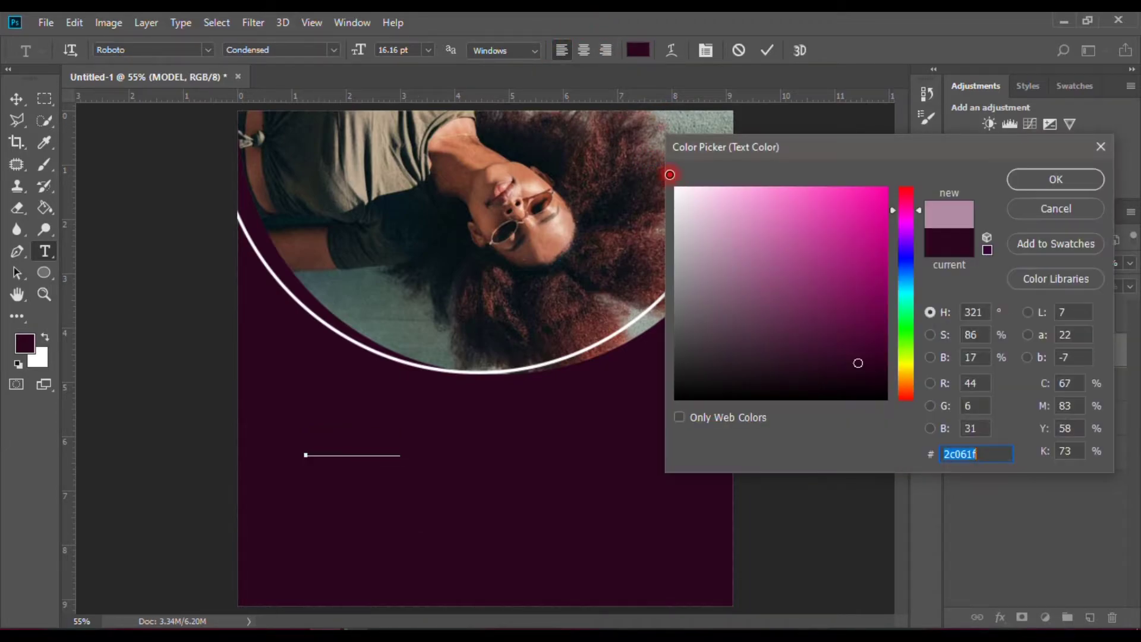
type("ffffff")
left_click(1020, 174)
Enter the title SIMPLE, SOCIAL, MEDIA, POST, DESIGNS with one word per line.
left_click(395, 447)
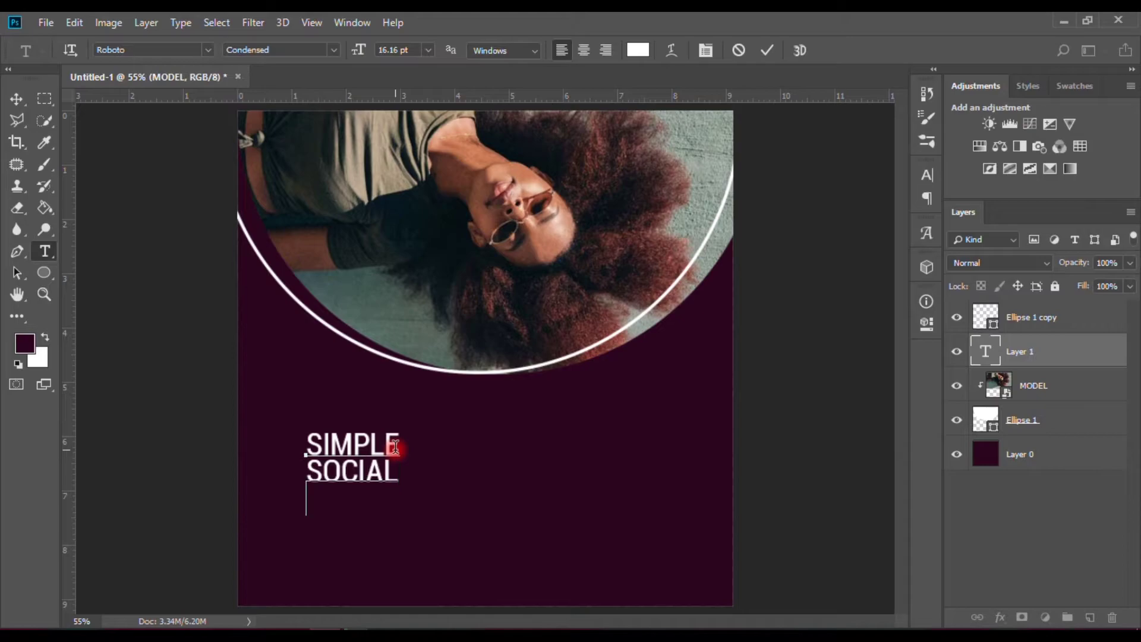
type("MEDIA")
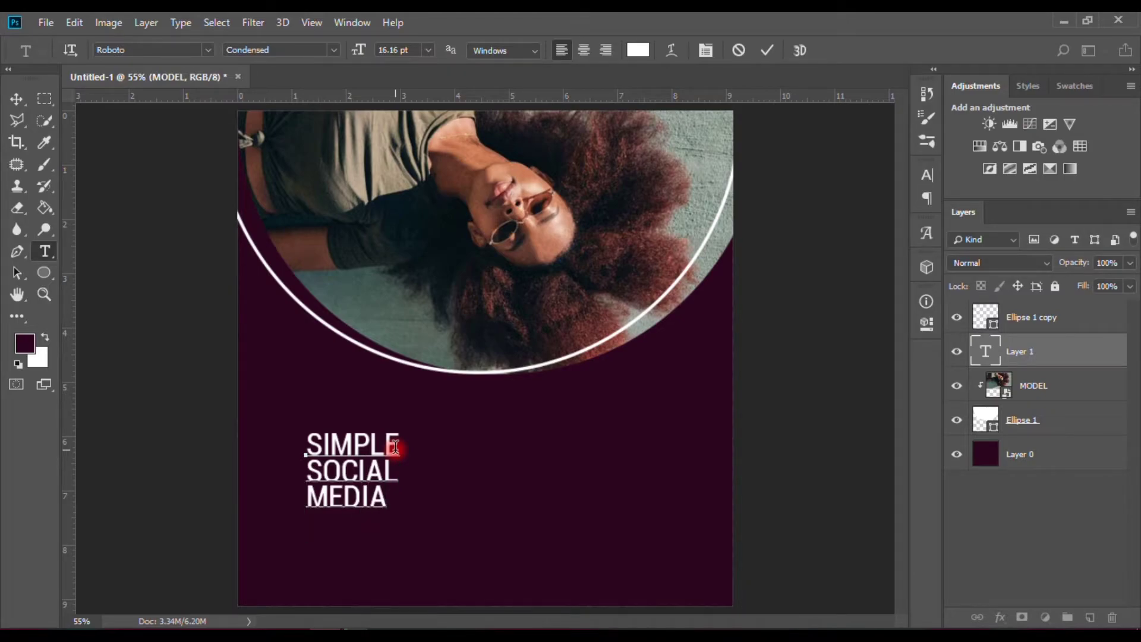
key("Return")
type("POST ")
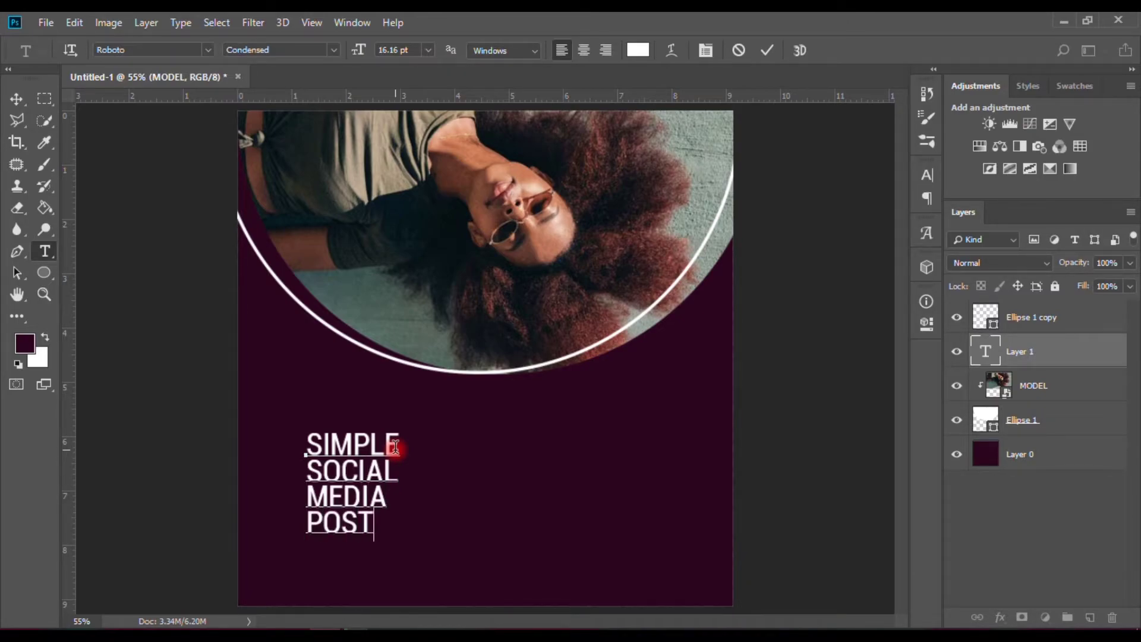
type("DESIGNS")
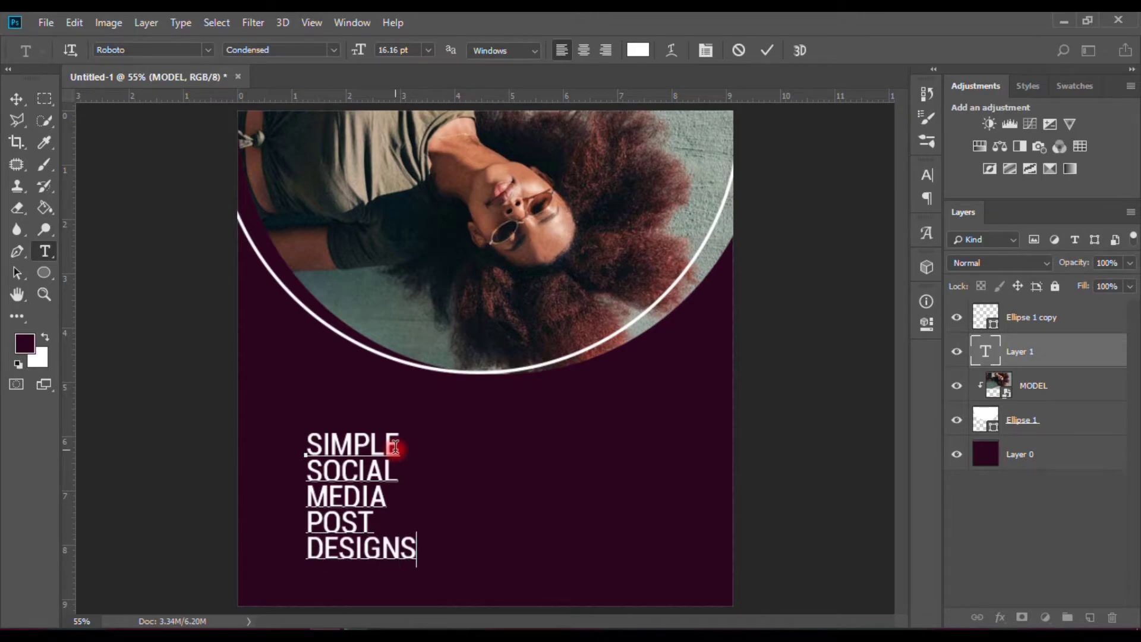
Set the title words SIMPLE, SOCIAL and MEDIA in Roboto Bold, leaving POST and DESIGNS in the Condensed style.
left_click_drag(309, 445, 389, 498)
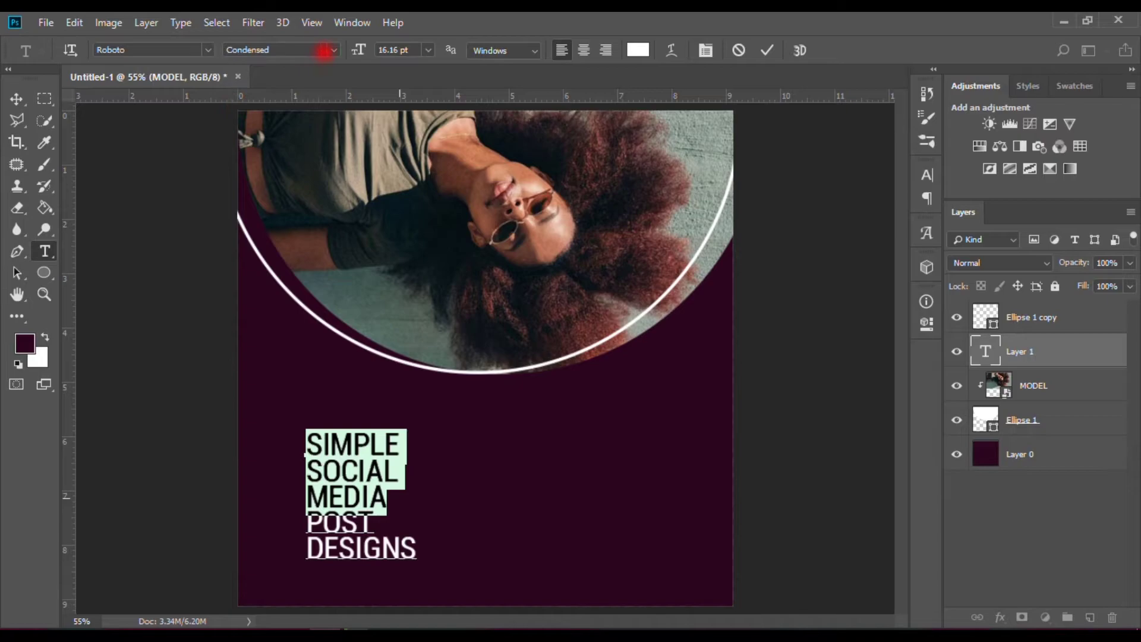
left_click(324, 50)
left_click(291, 248)
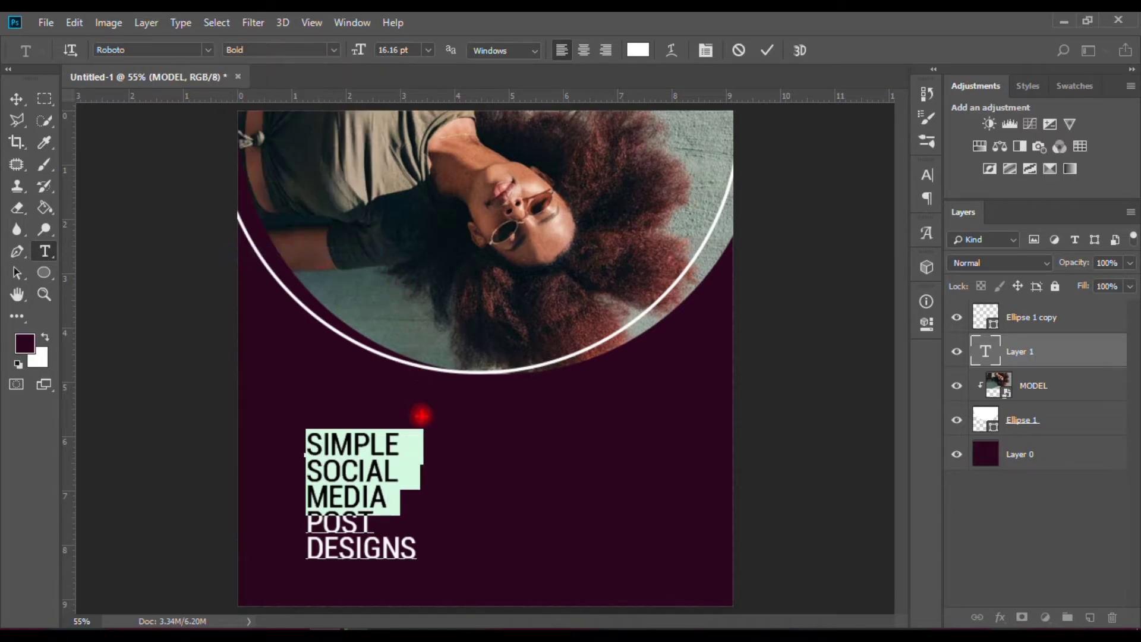
left_click(369, 515)
key("ctrl+a")
left_click(765, 51)
scroll(587, 397, "down", 2)
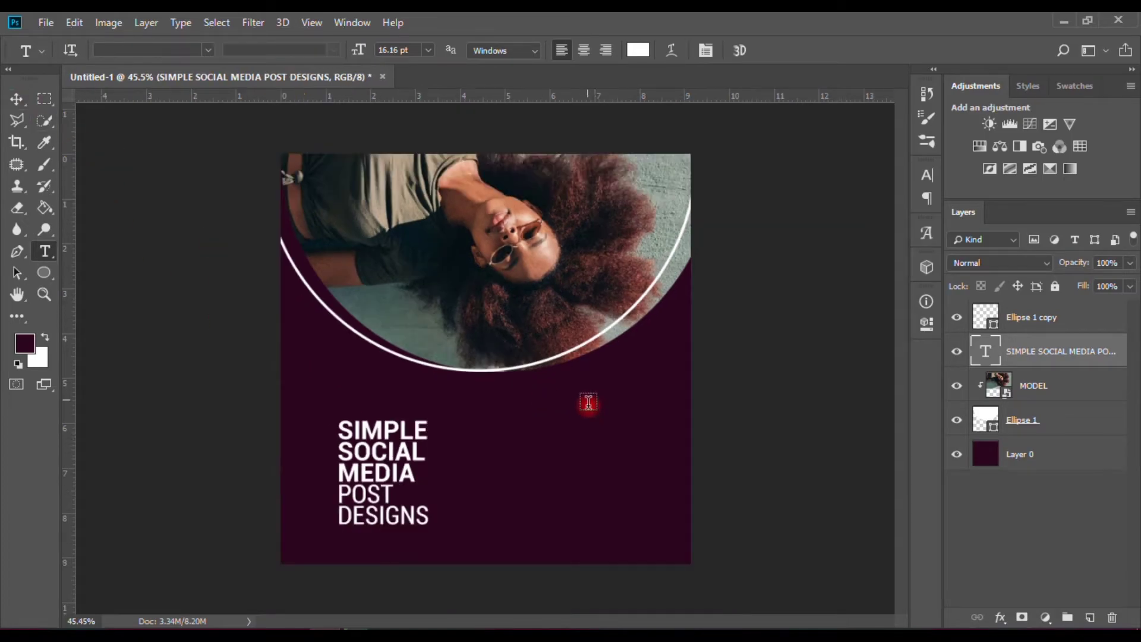
Add a text layer beside the title reading "Don't forget to / hit the like button / and subcribe to the channel" on three lines.
scroll(586, 397, "up", 1)
scroll(573, 483, "down", 2)
left_click_drag(522, 412, 614, 451)
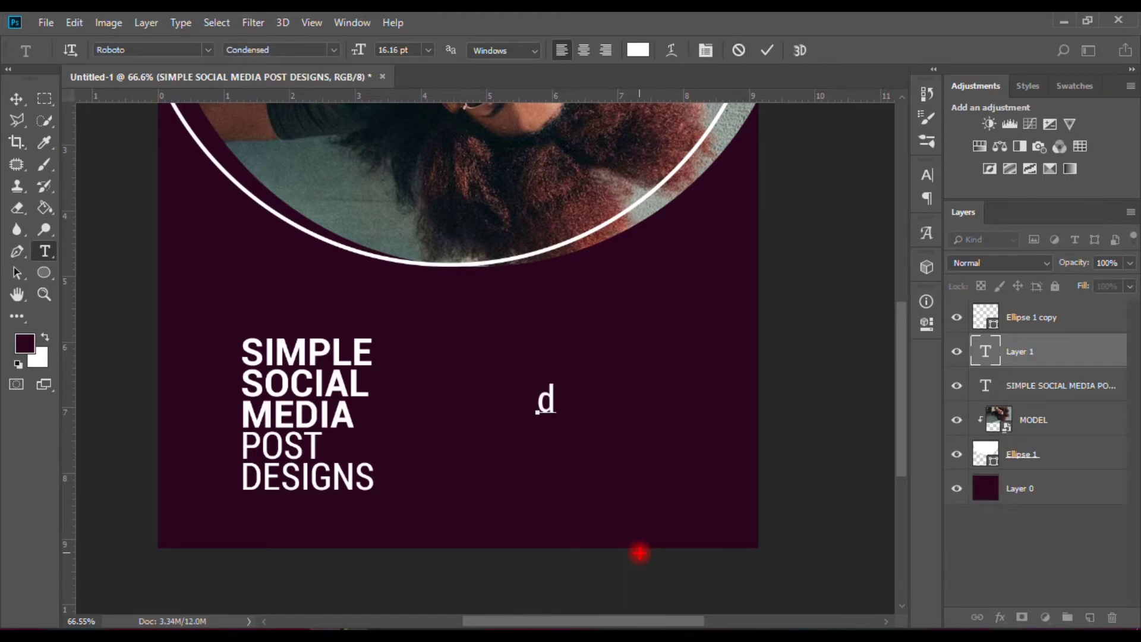
type("Don't forget")
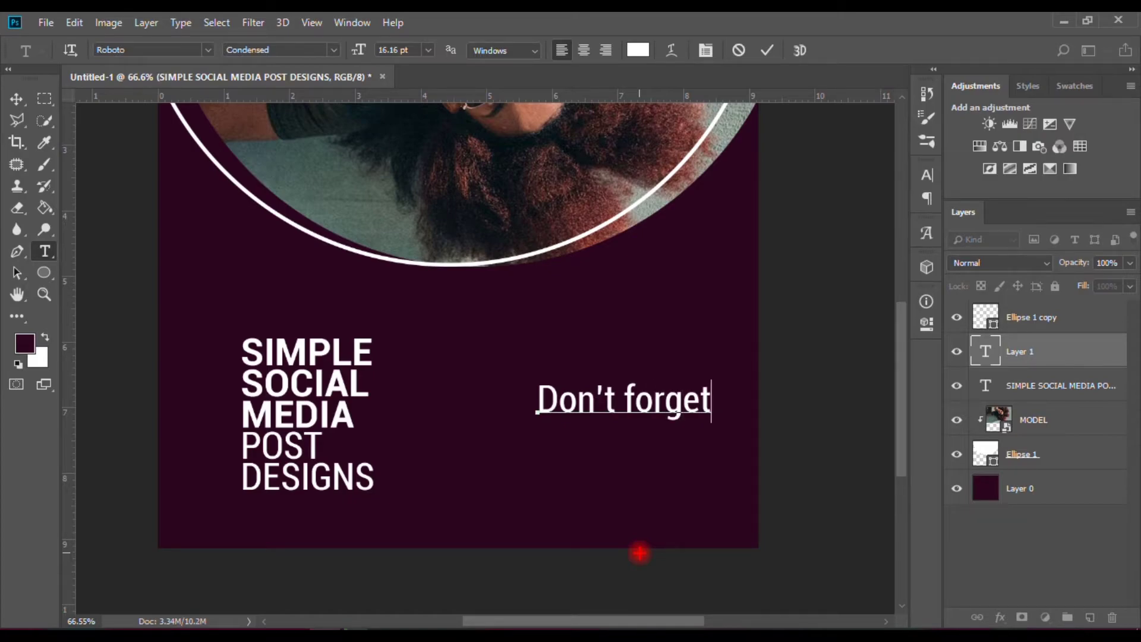
type(" hg")
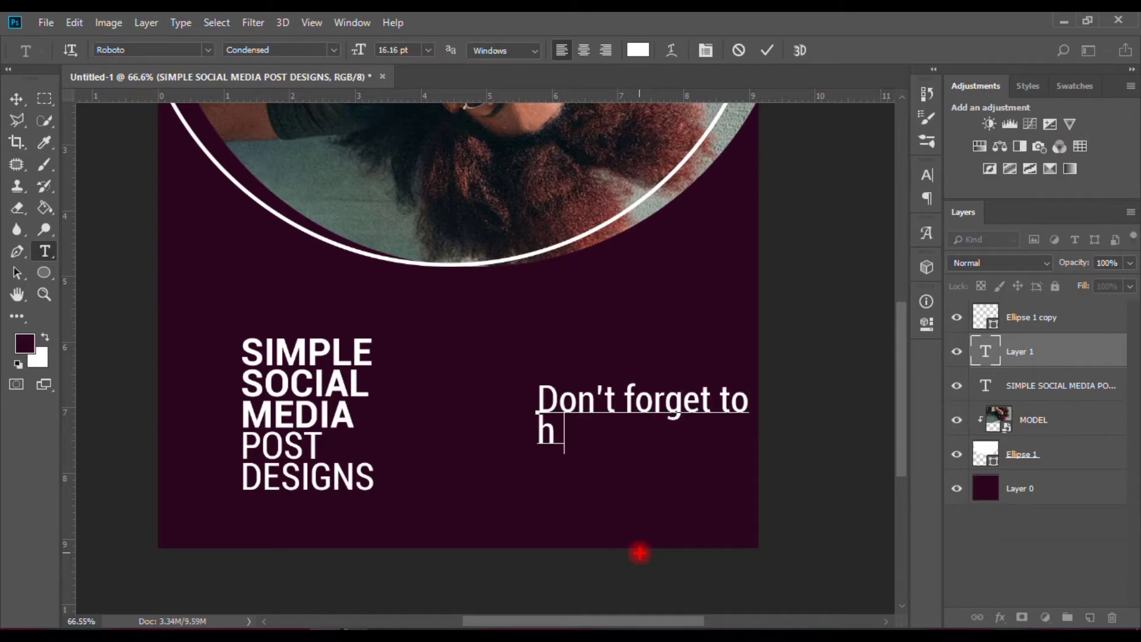
type("it the like by")
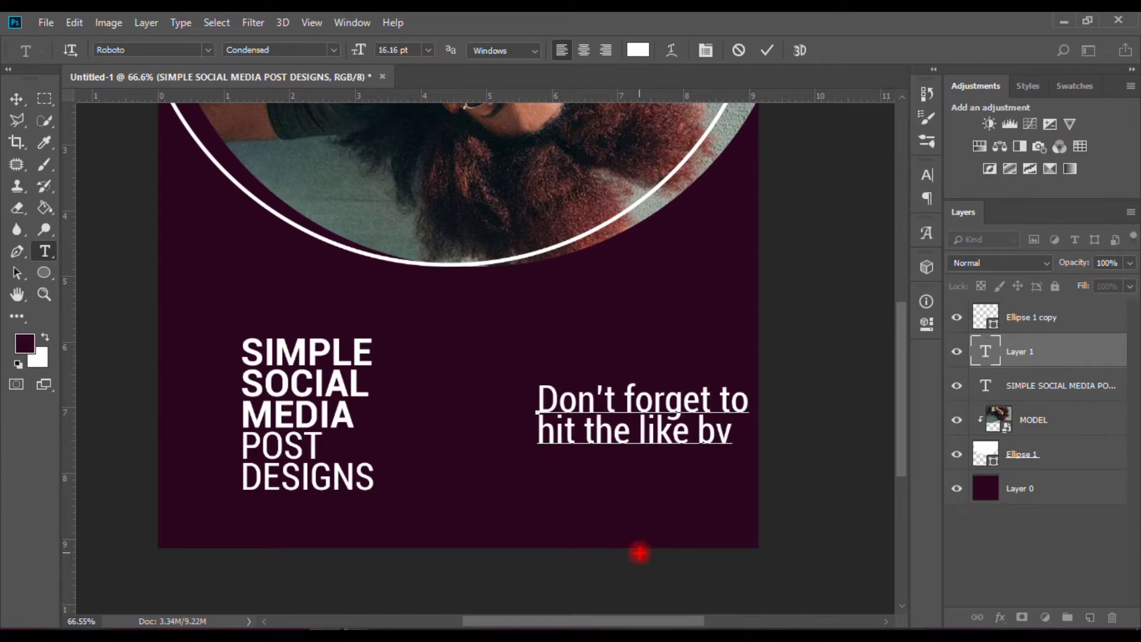
type("and")
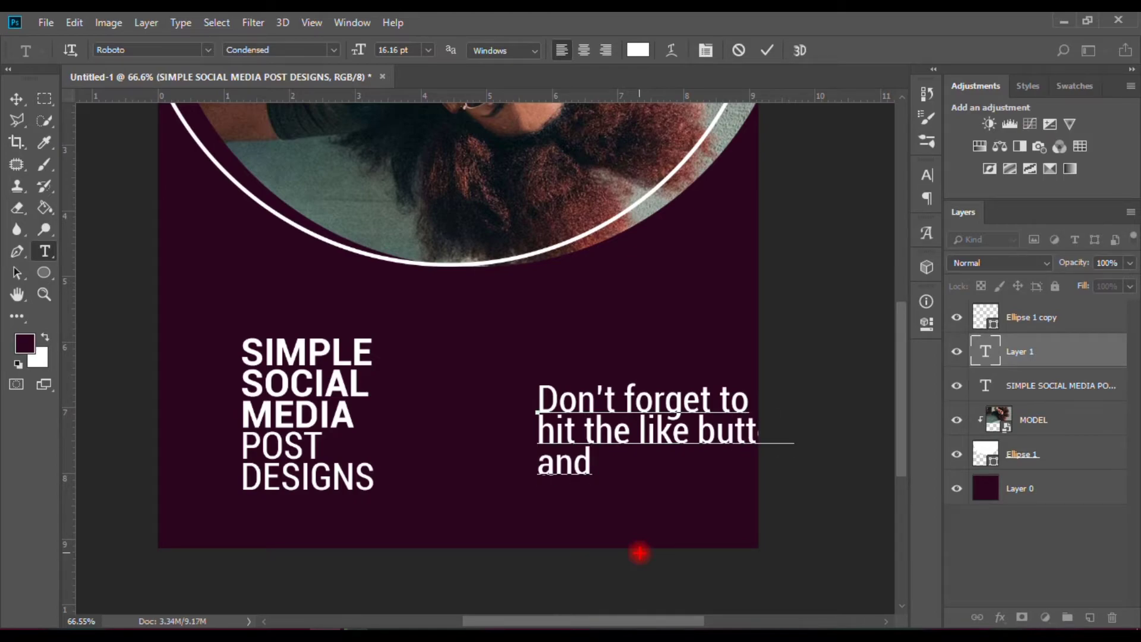
type(" scubs")
key("BackSpace")
key("BackSpace")
key("BackSpace")
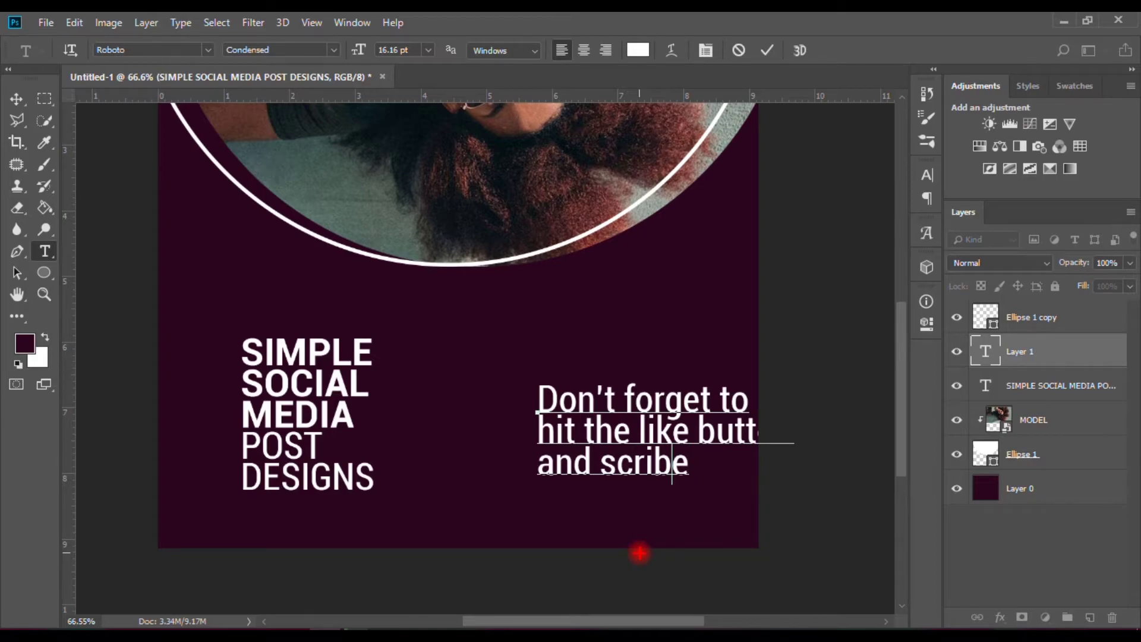
type("ribe to th")
left_click(615, 462)
type("ub")
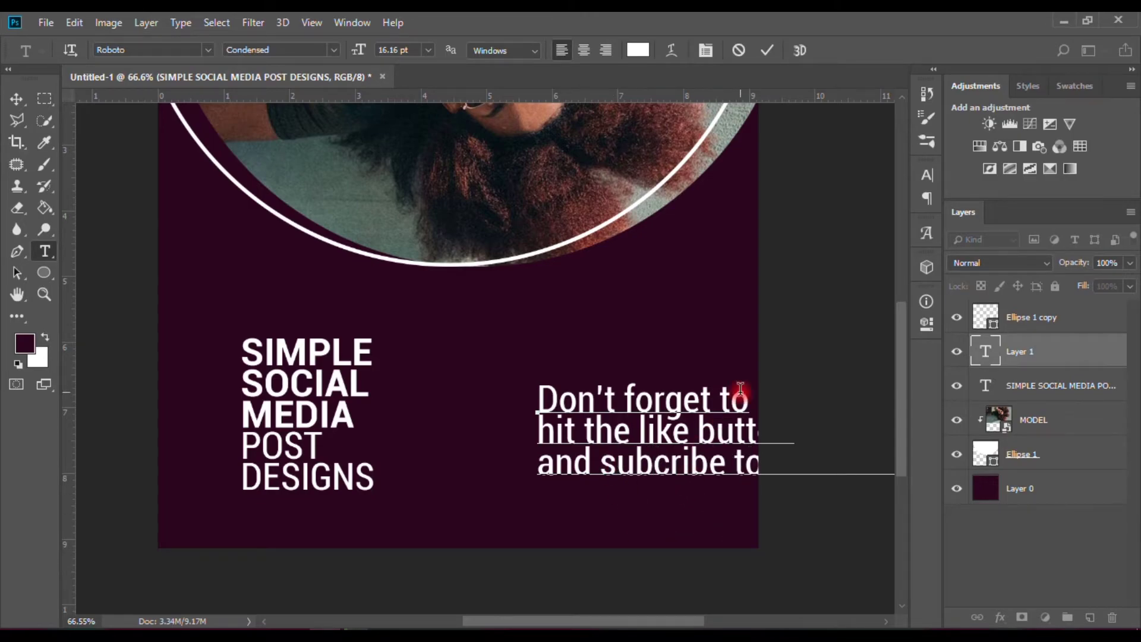
Change the font style of the whole three-line message to Roboto Light.
key("ctrl+a")
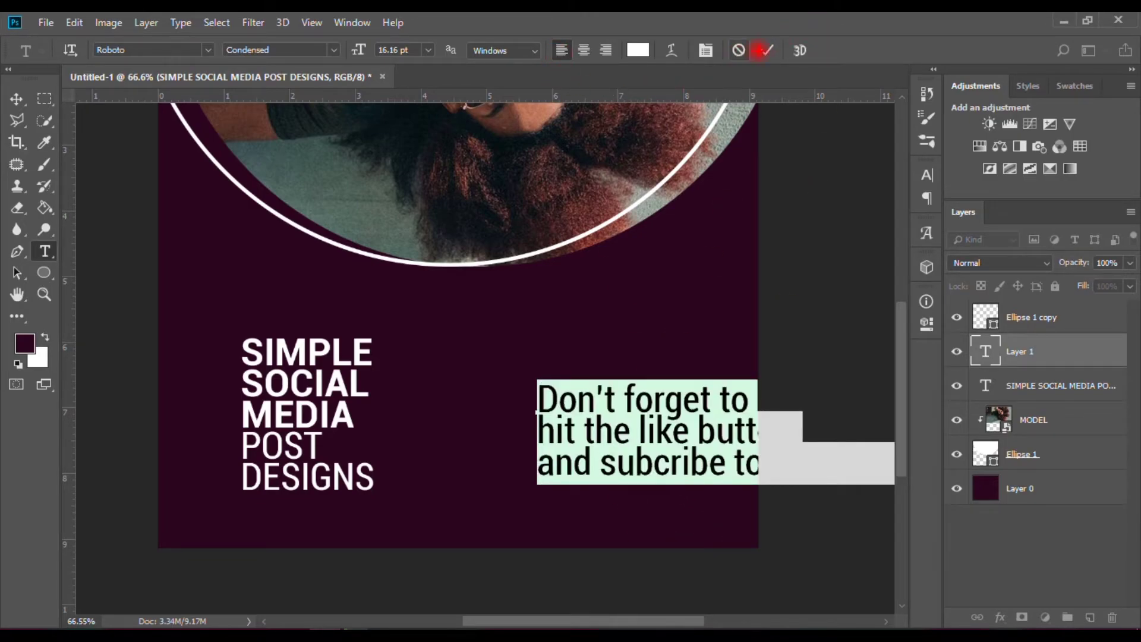
left_click(334, 51)
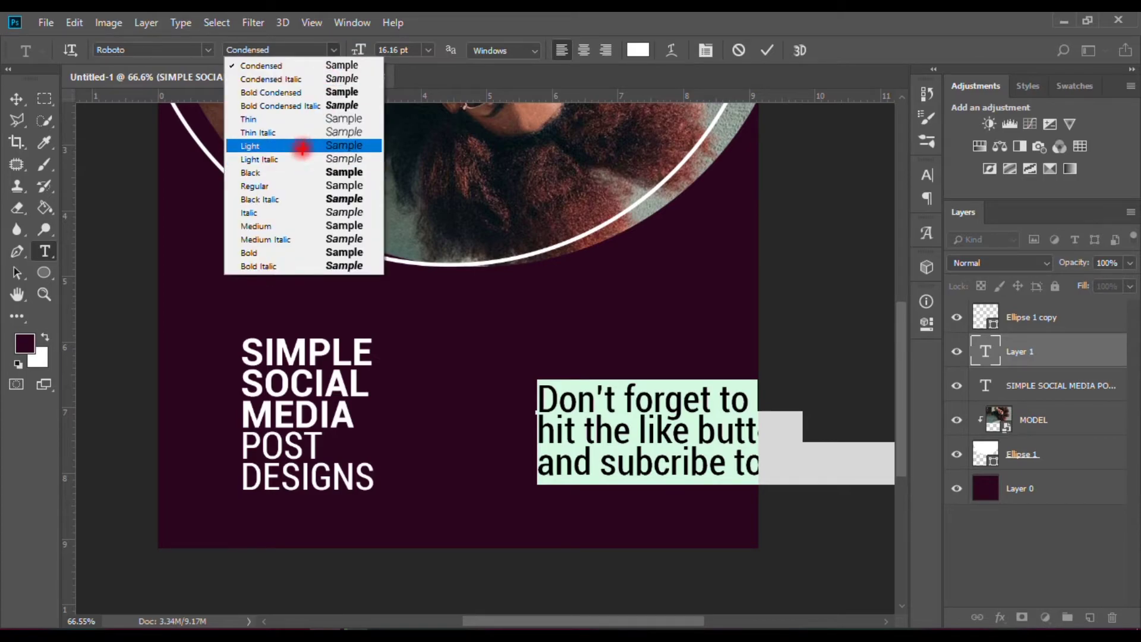
left_click(296, 145)
left_click(769, 51)
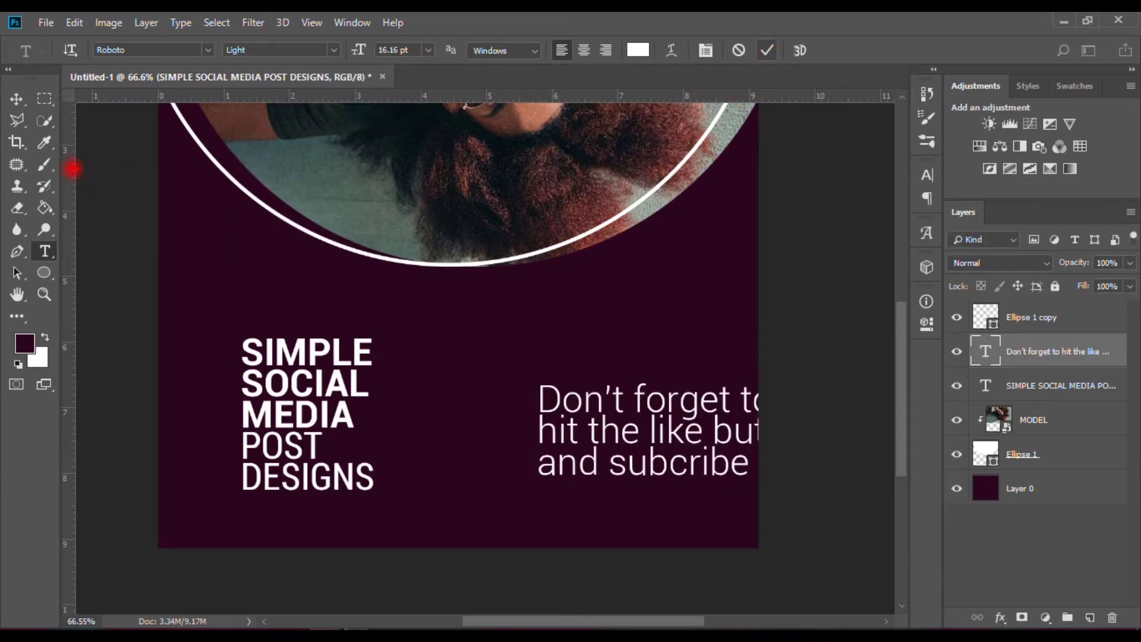
Scale the three-line message down to about 27% and position it at about X 775 px, Y 875 px.
left_click(16, 99)
key("ctrl+t")
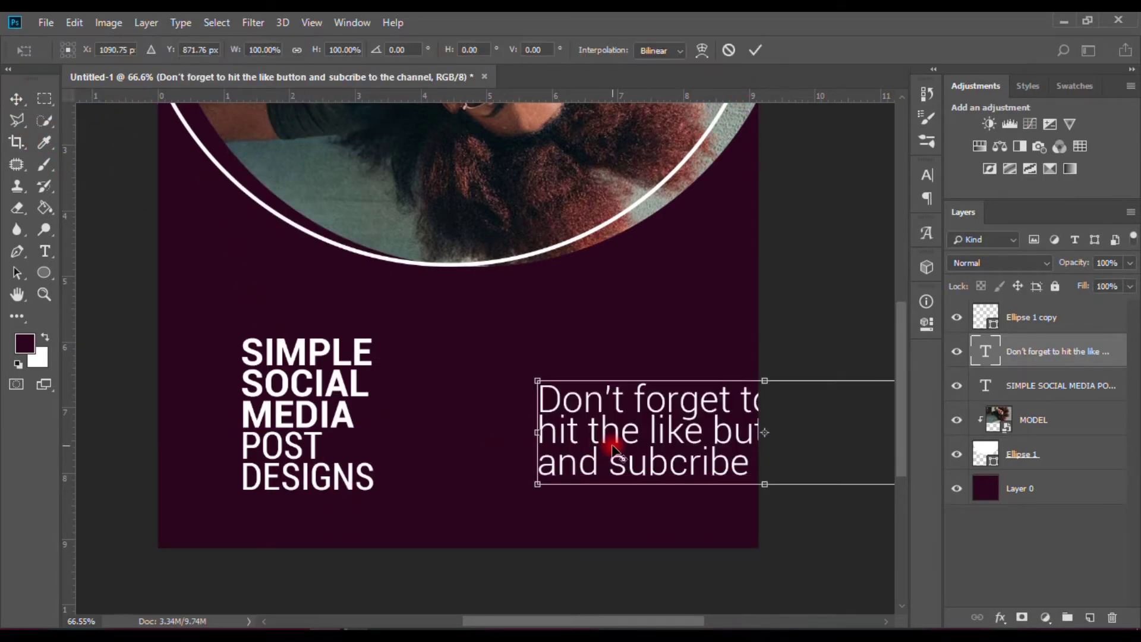
key("ctrl+minus")
left_click_drag(880, 458, 583, 499)
scroll(582, 499, "up", 5)
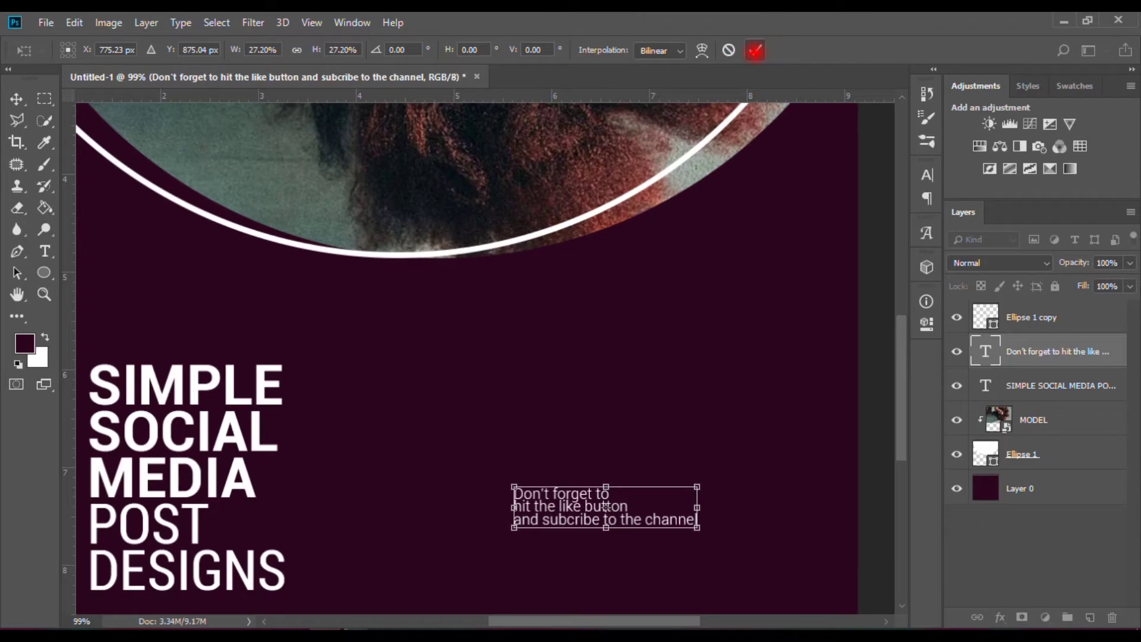
left_click(755, 50)
Increase the line spacing of the three-line message to 6.66 pt.
scroll(592, 519, "up", 5)
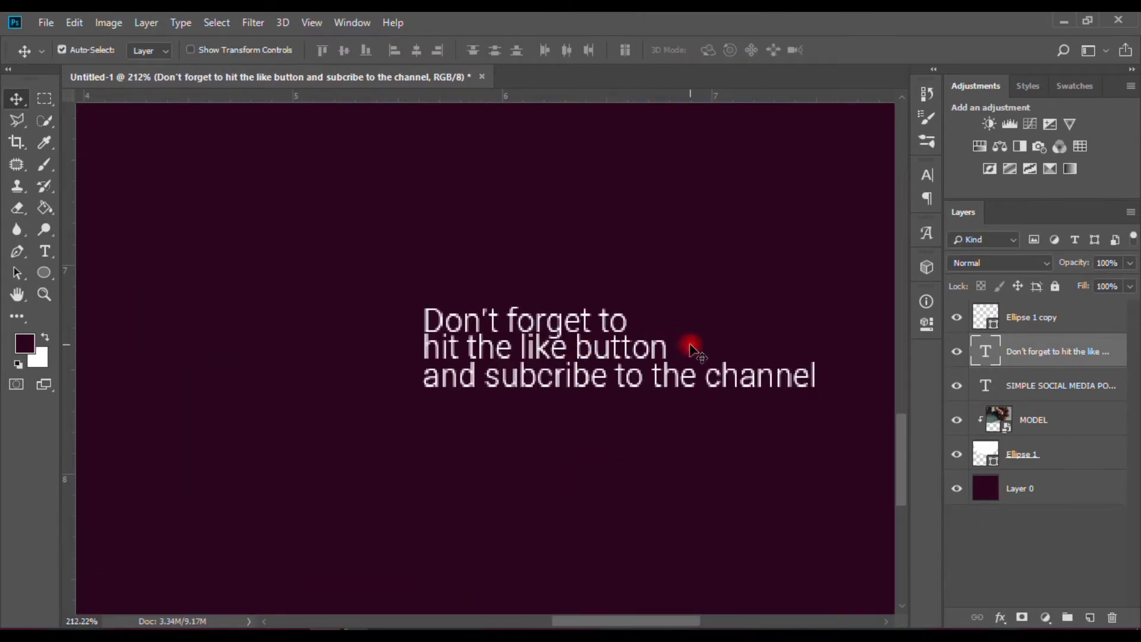
left_click(45, 251)
left_click(618, 350)
key("ctrl+a")
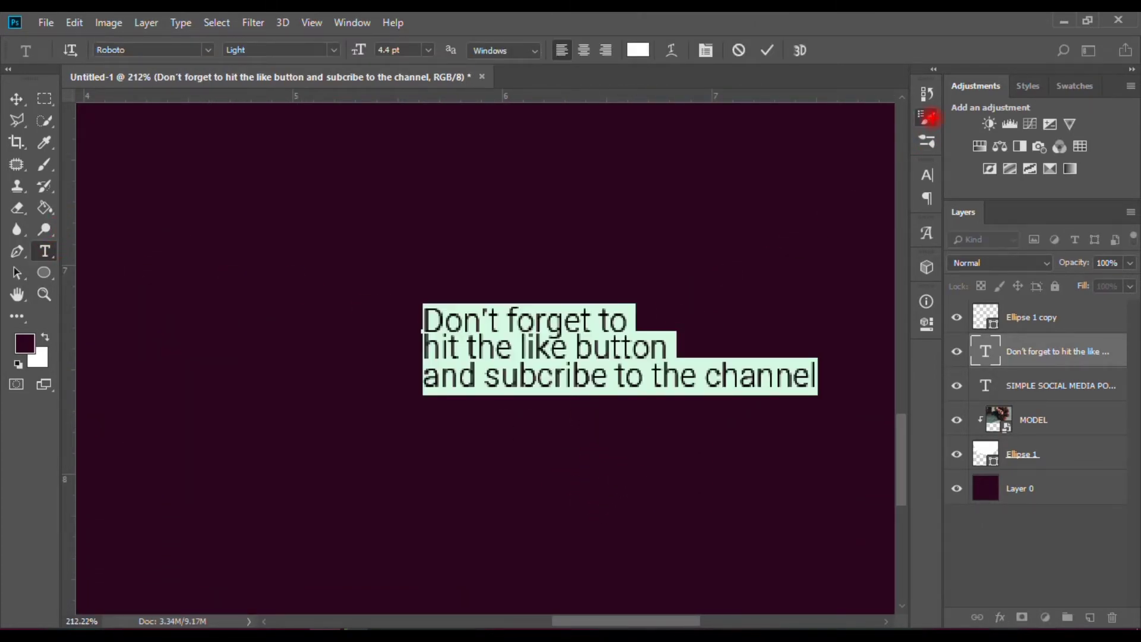
left_click(926, 116)
left_click(878, 84)
left_click(926, 175)
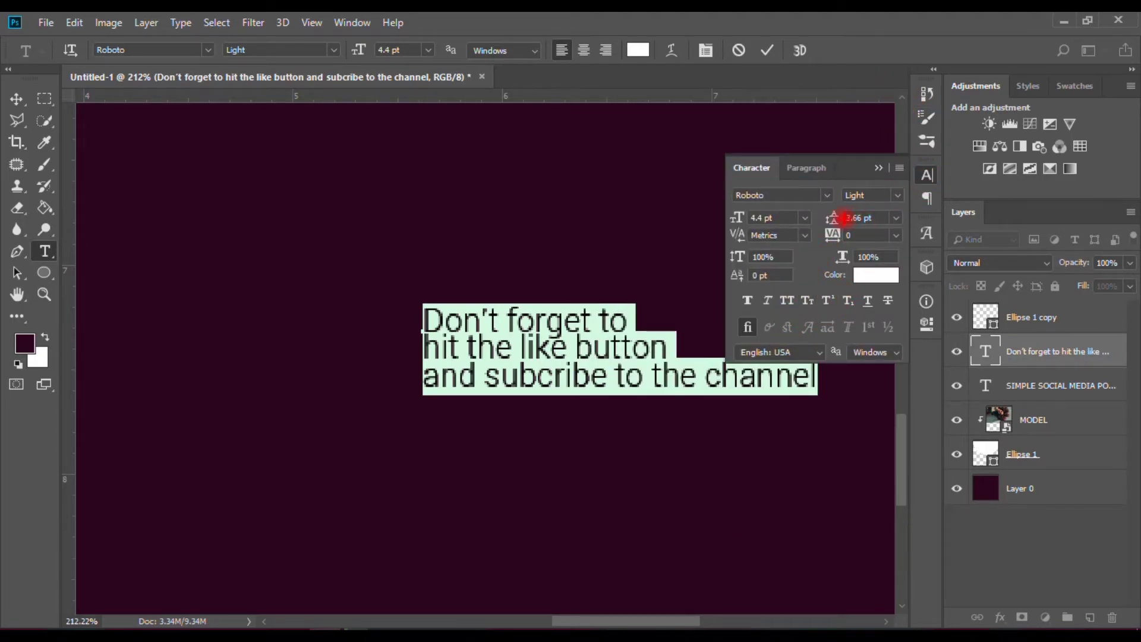
left_click_drag(838, 222, 840, 223)
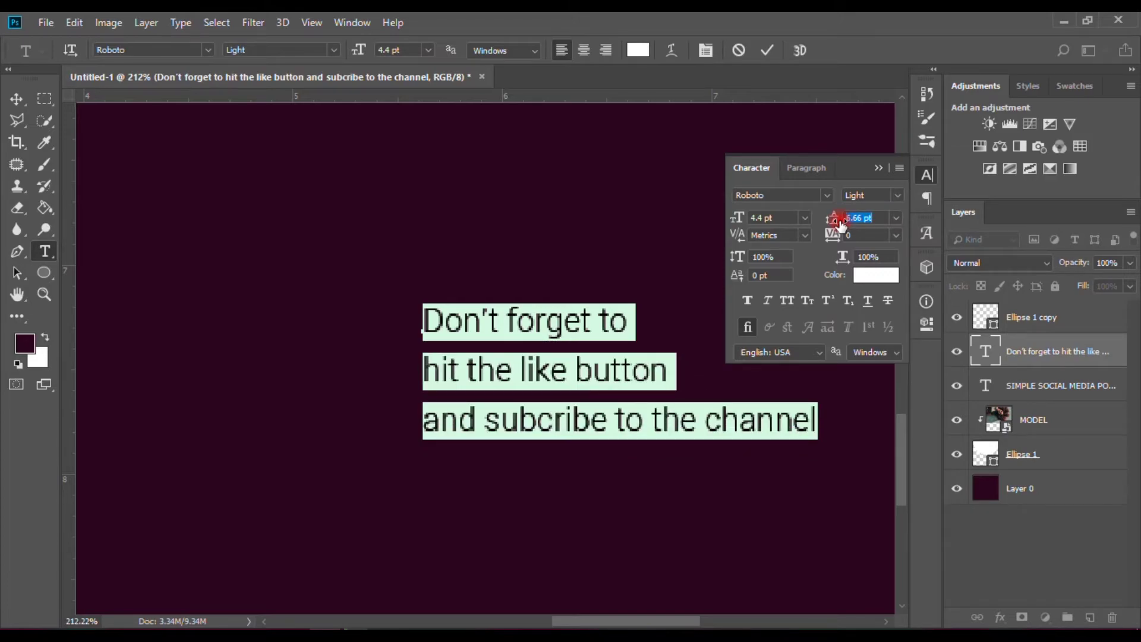
left_click(766, 50)
scroll(590, 437, "down", 12)
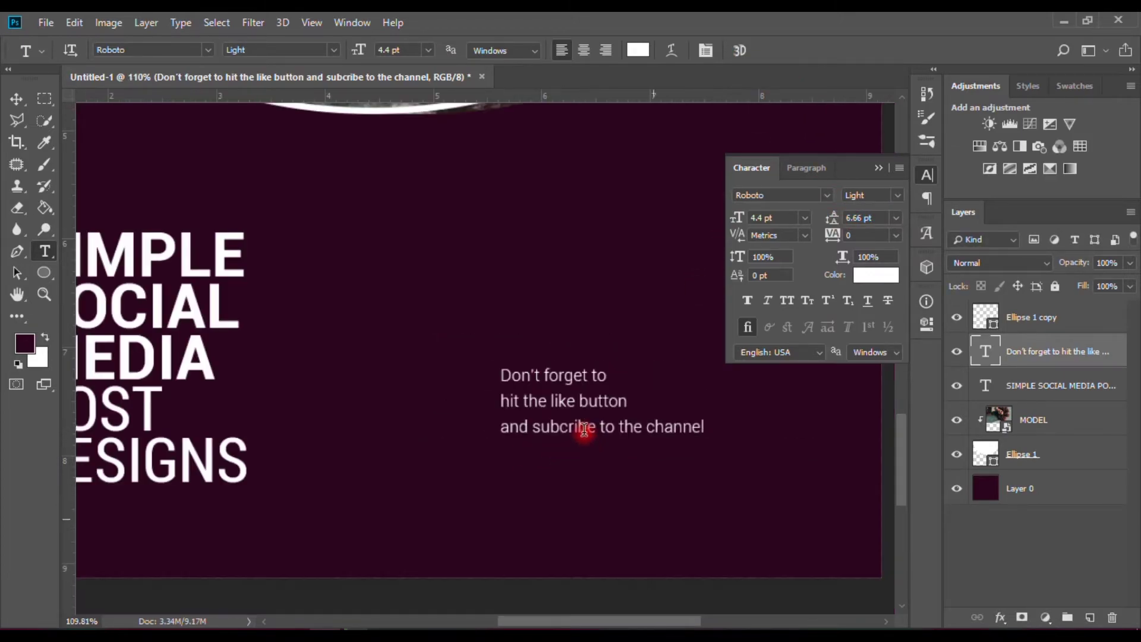
scroll(581, 418, "up", 1)
left_click(813, 190)
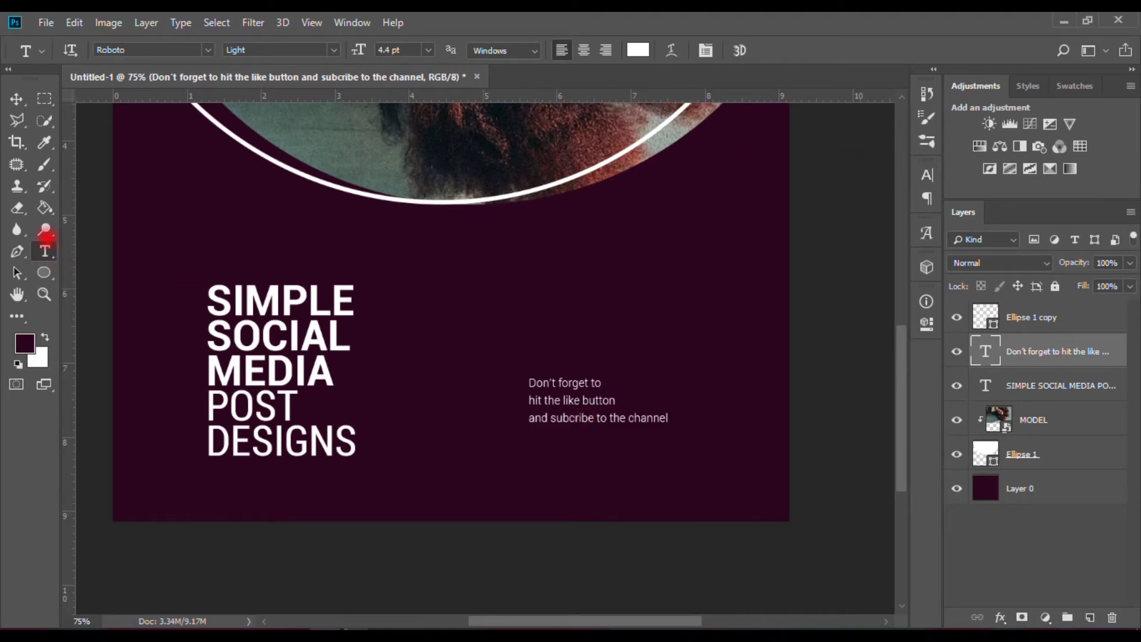
Select a thin horizontal rectangle directly below the message and fill it with white on a new layer.
left_click(45, 99)
left_click_drag(521, 433, 706, 454)
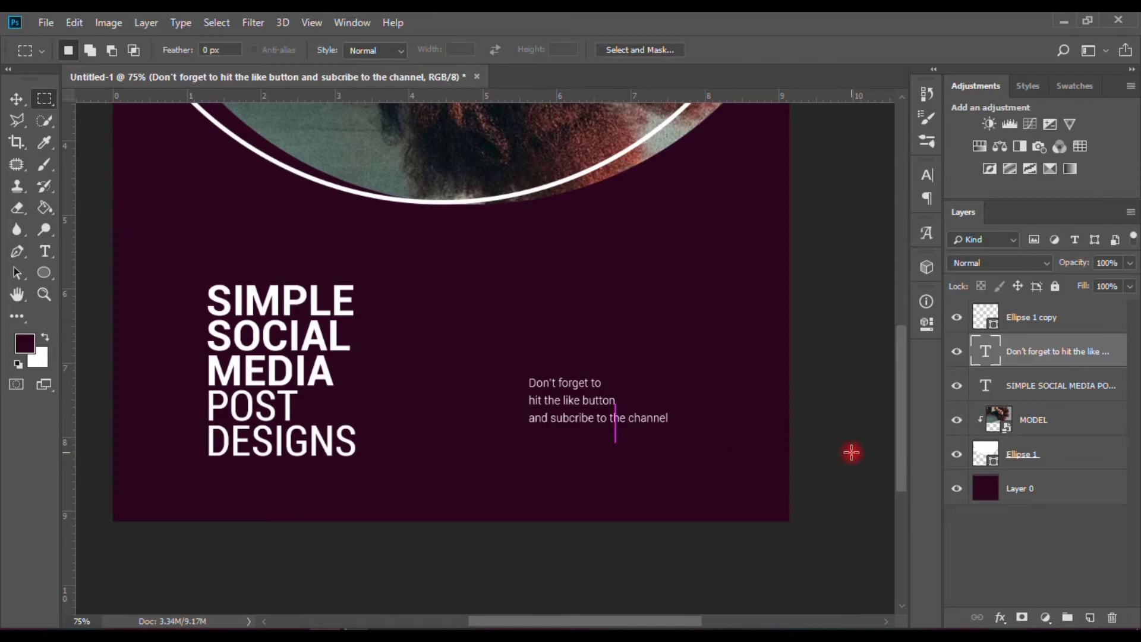
left_click(1089, 617)
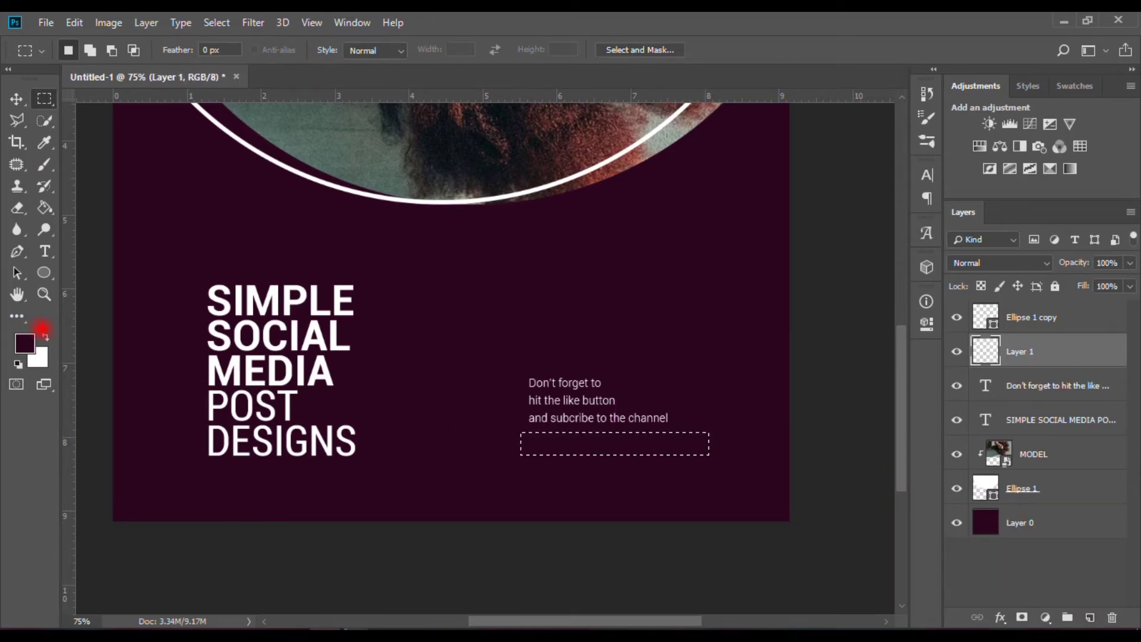
left_click(44, 334)
right_click(45, 208)
left_click(122, 222)
left_click(574, 443)
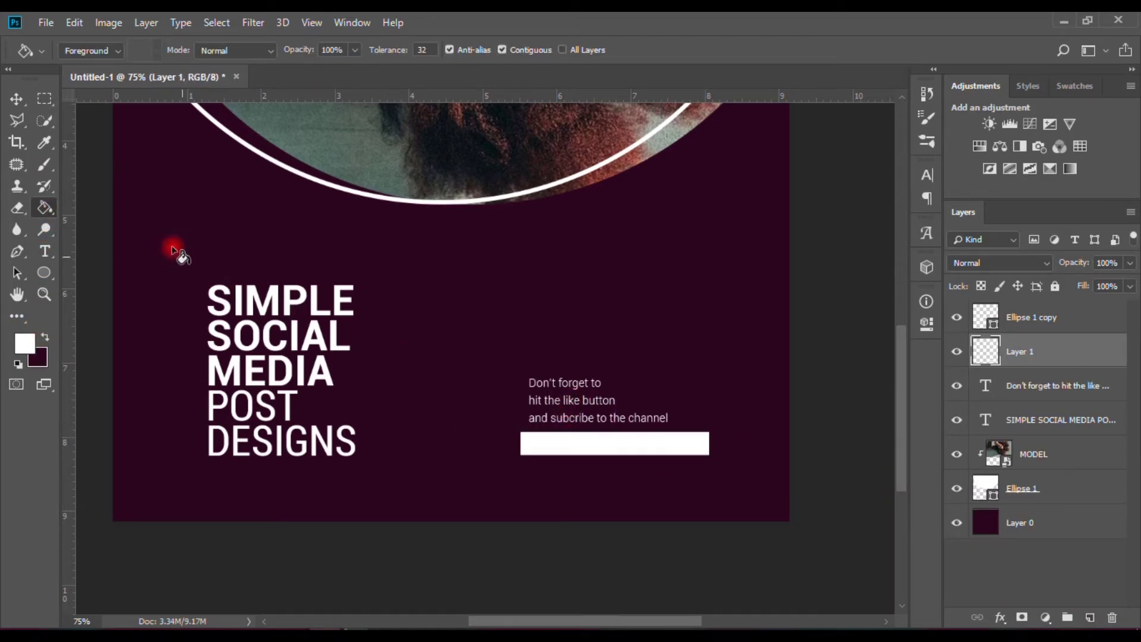
Reduce the white bar's height to about 65% and line up its left edge with the message above.
left_click(17, 100)
key("ctrl+t")
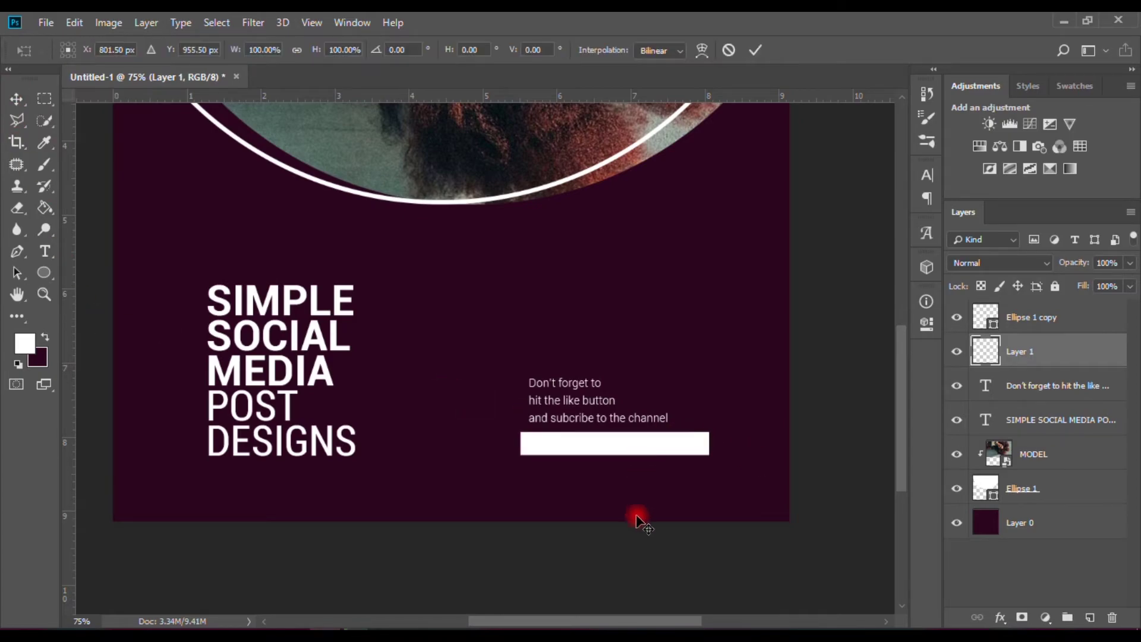
left_click_drag(616, 456, 650, 445)
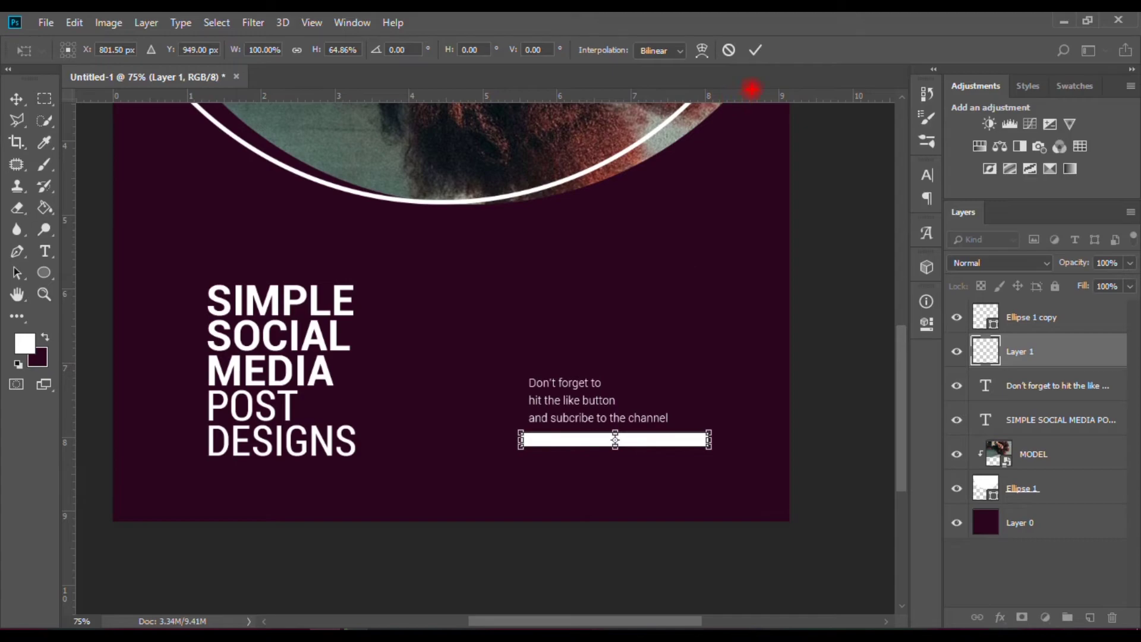
left_click(754, 51)
scroll(584, 458, "up", 5)
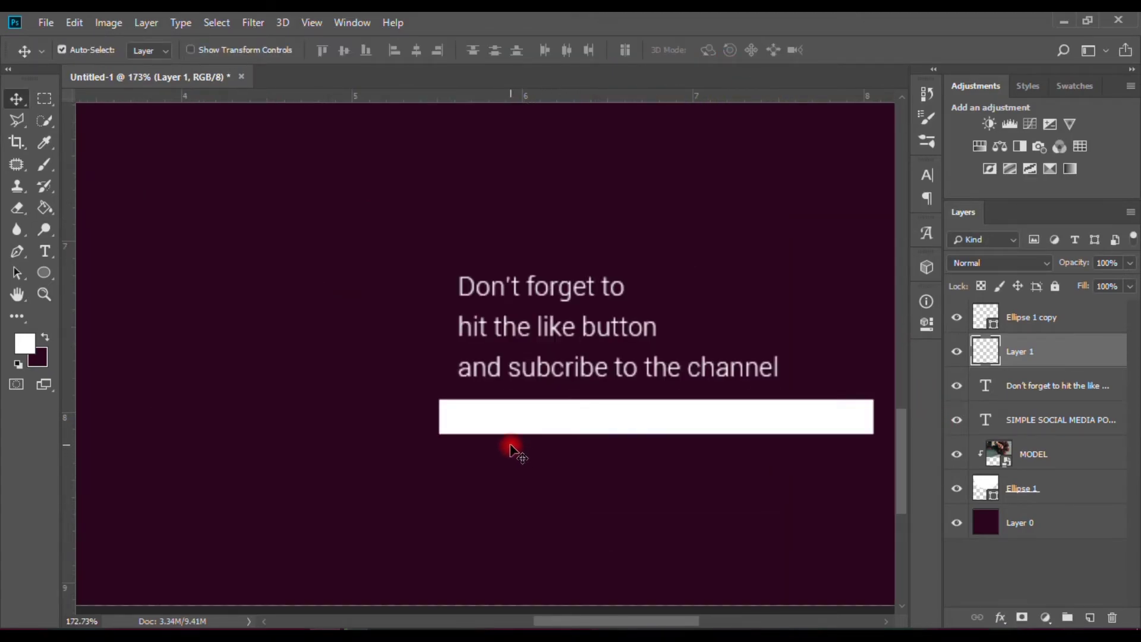
left_click_drag(514, 422, 554, 414)
Add a text layer reading PLUZAS over the white bar in the dark purple background colour.
scroll(556, 416, "down", 3)
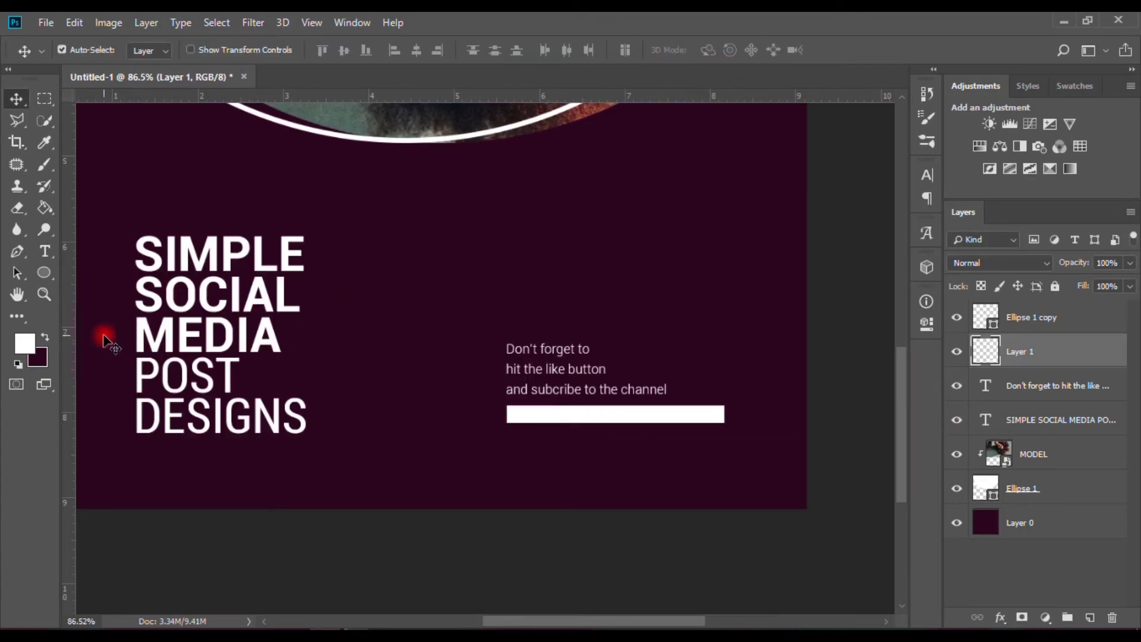
left_click(45, 250)
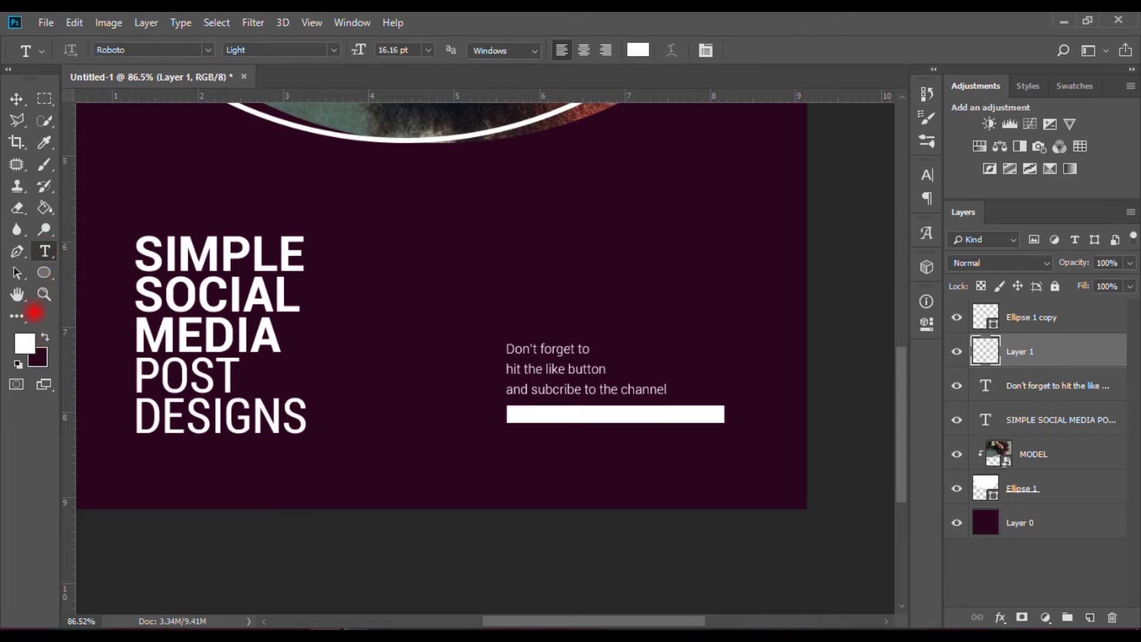
left_click(45, 337)
left_click(631, 425)
type("bluzas")
key("ctrl+a")
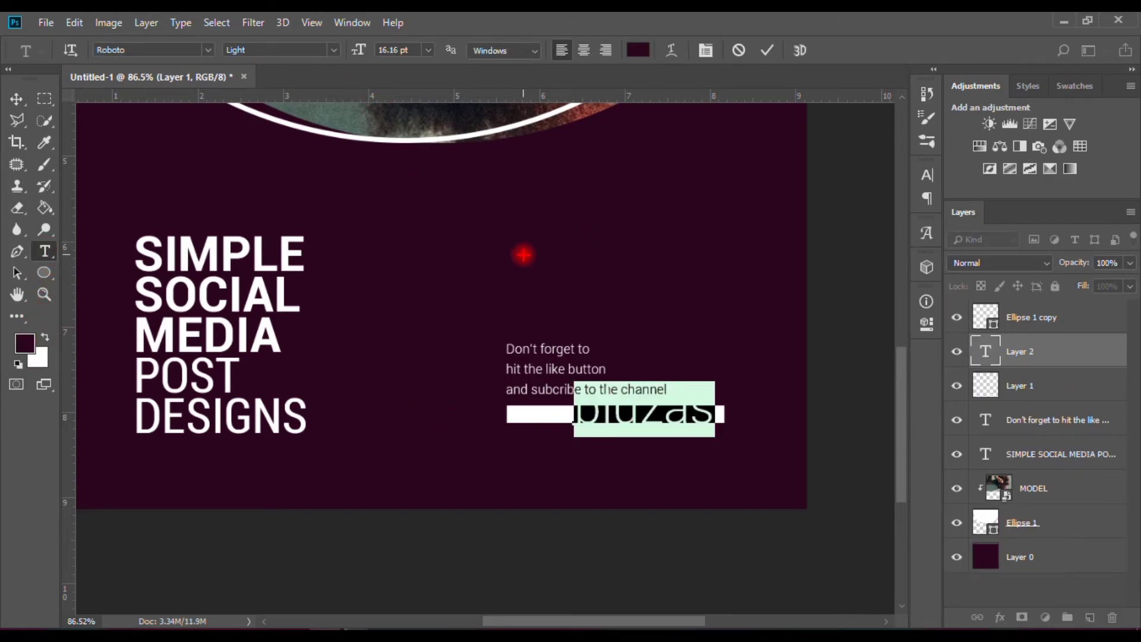
type("PLUZAS")
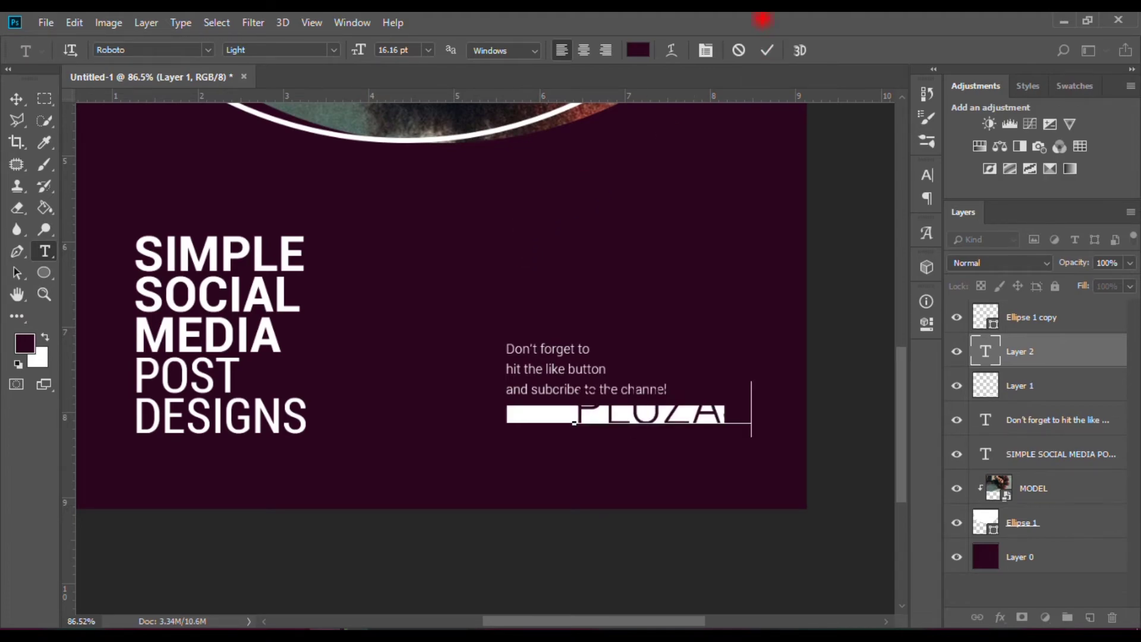
left_click(767, 50)
Scale the PLUZAS text down to about half its size, over the white bar.
left_click(17, 98)
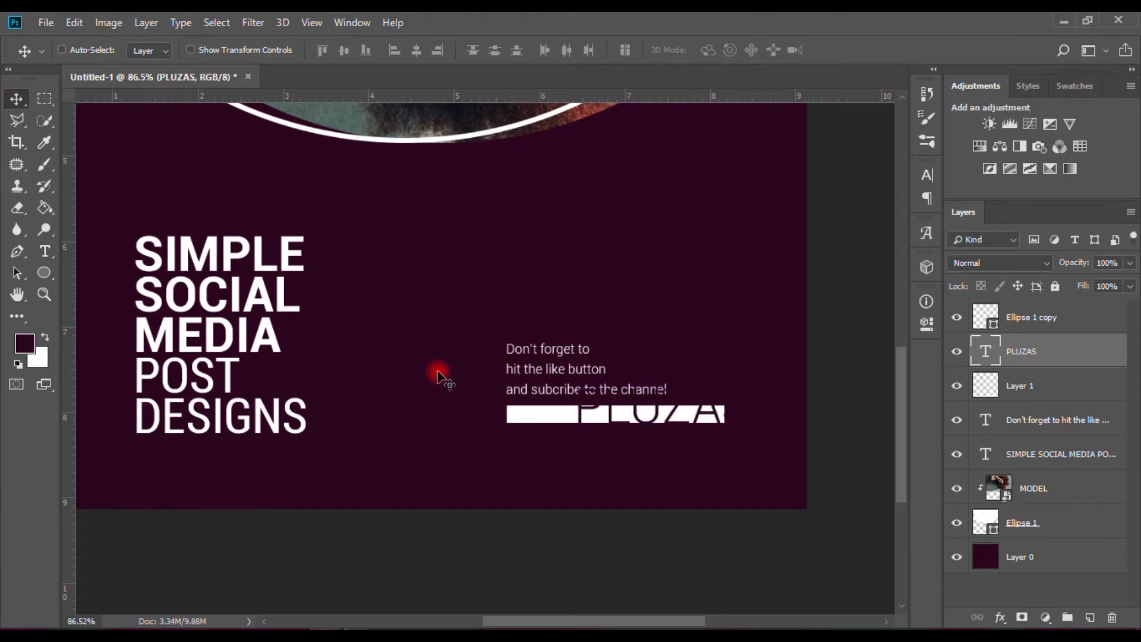
key("ctrl+t")
left_click_drag(756, 374, 698, 400)
left_click(757, 52)
left_click(755, 49)
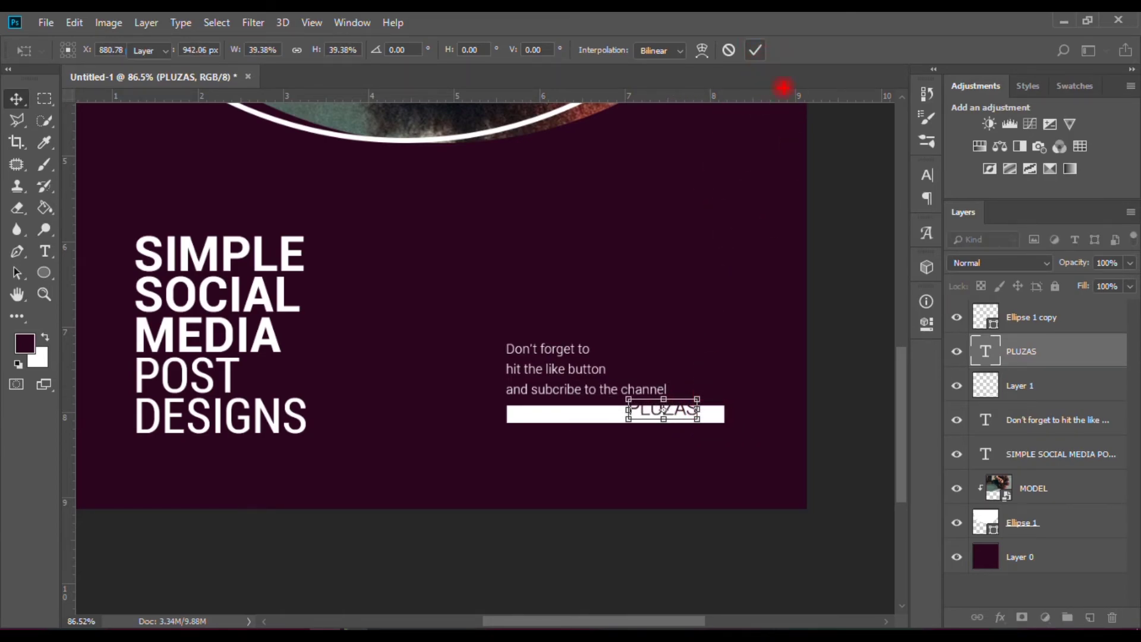
Align the PLUZAS text and the white bar on their horizontal and vertical centres.
left_click(1044, 387, "ctrl")
left_click(415, 52)
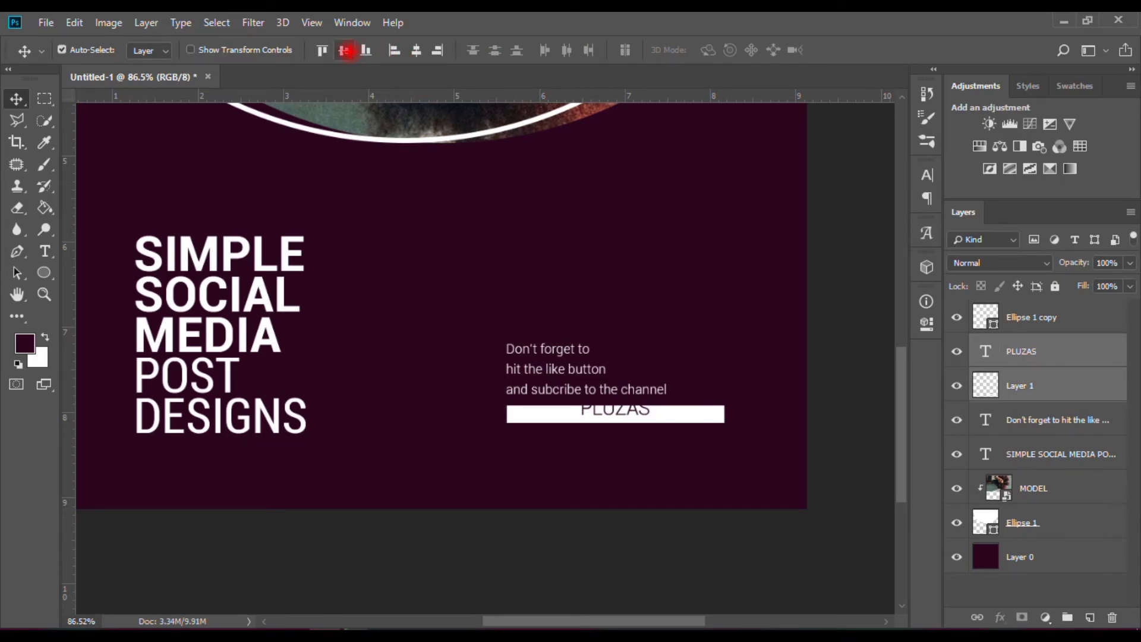
left_click(345, 51)
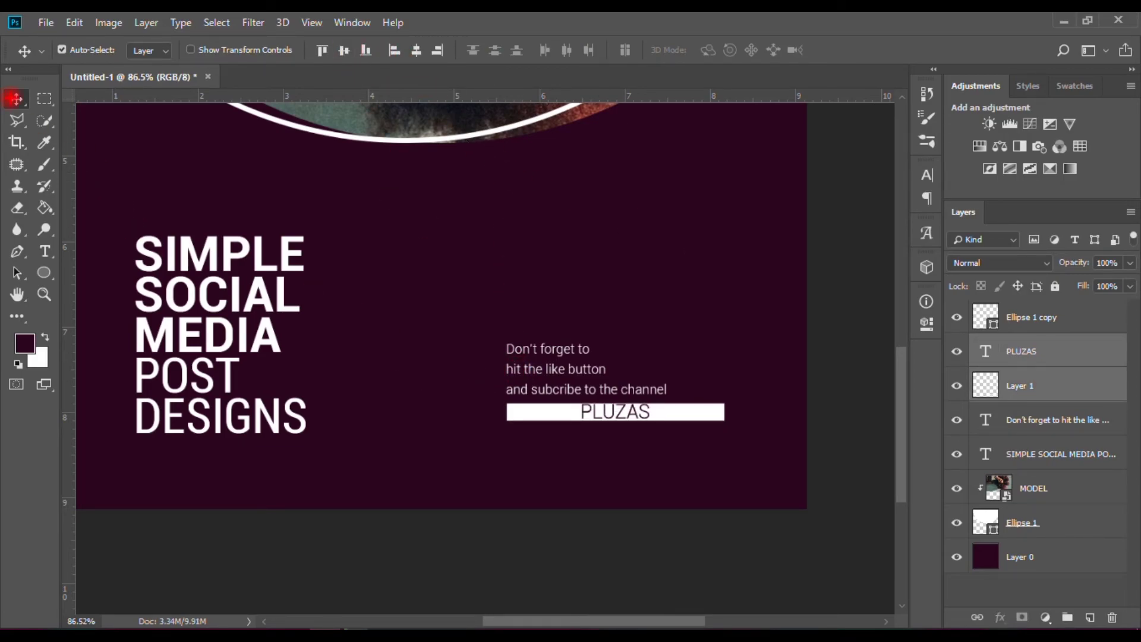
Scale the SIMPLE SOCIAL MEDIA POST DESIGNS title text down to about 84% and shift it slightly left.
left_click(13, 99)
scroll(518, 348, "down", 3)
left_click(692, 302)
scroll(683, 300, "down", 3)
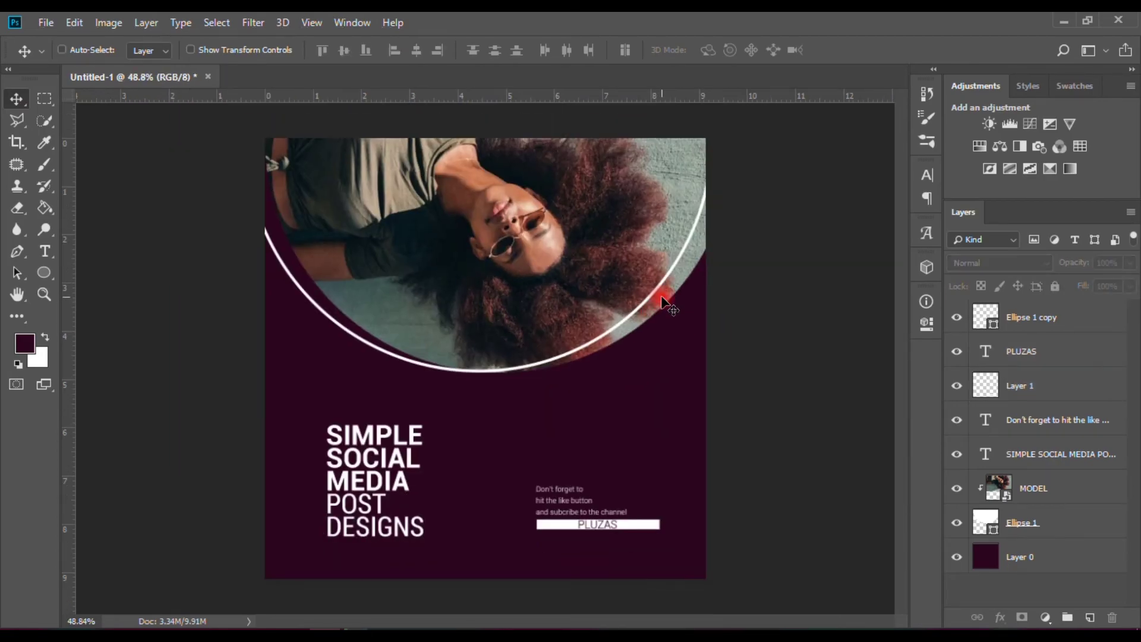
key("ctrl+0")
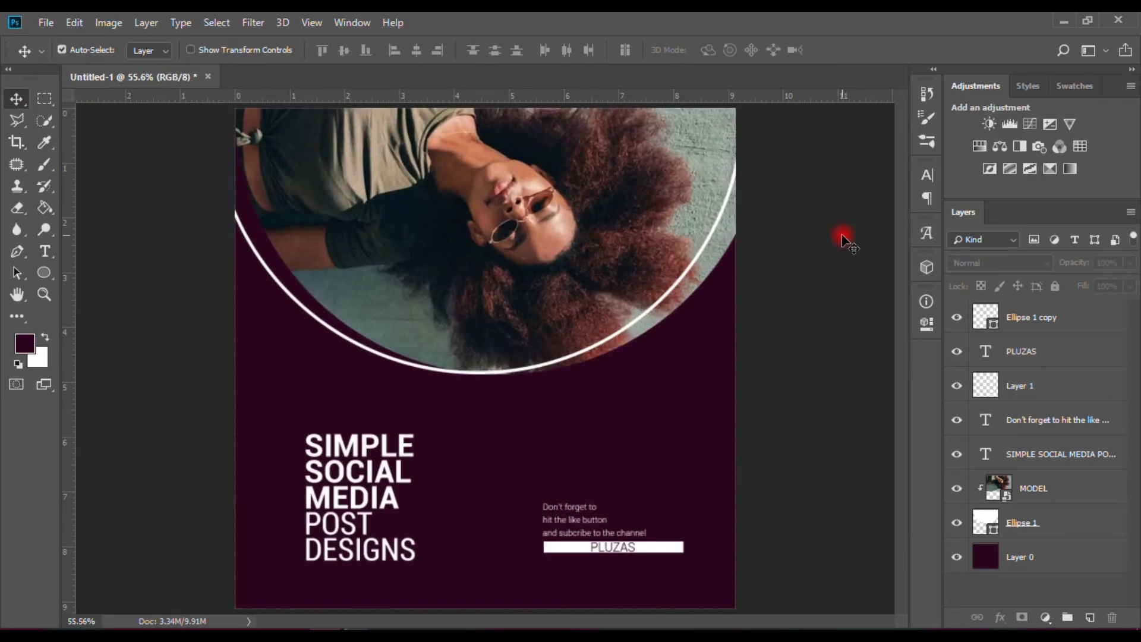
scroll(842, 236, "down", 2)
left_click(366, 438, "ctrl")
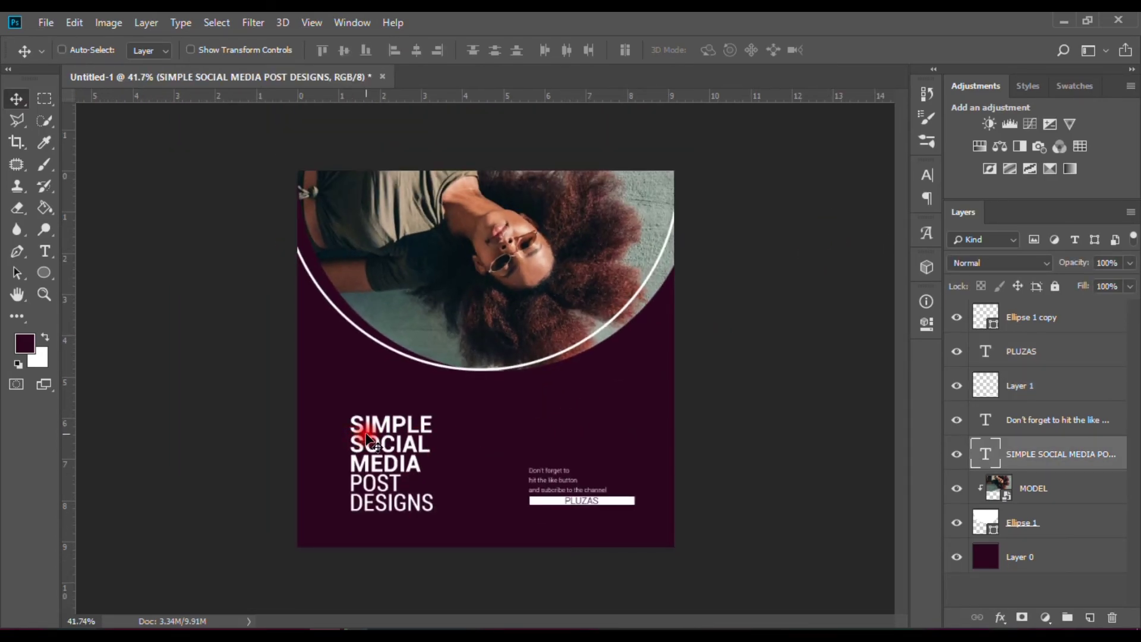
key("ctrl+t")
mouse_move(433, 414)
left_mouse_down()
mouse_move(388, 440)
mouse_move(411, 414)
left_mouse_up()
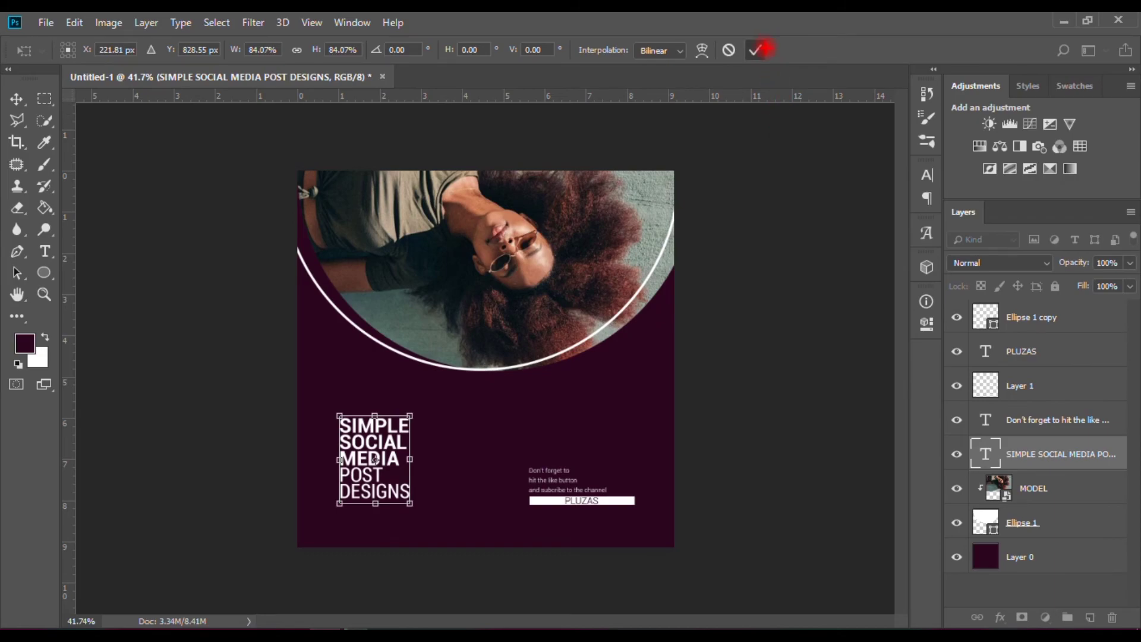
left_click(755, 50)
left_click(794, 323)
Nudge the title text down until its last line sits about level with the PLUZAS bar, and deselect the layer.
scroll(763, 284, "down", 1)
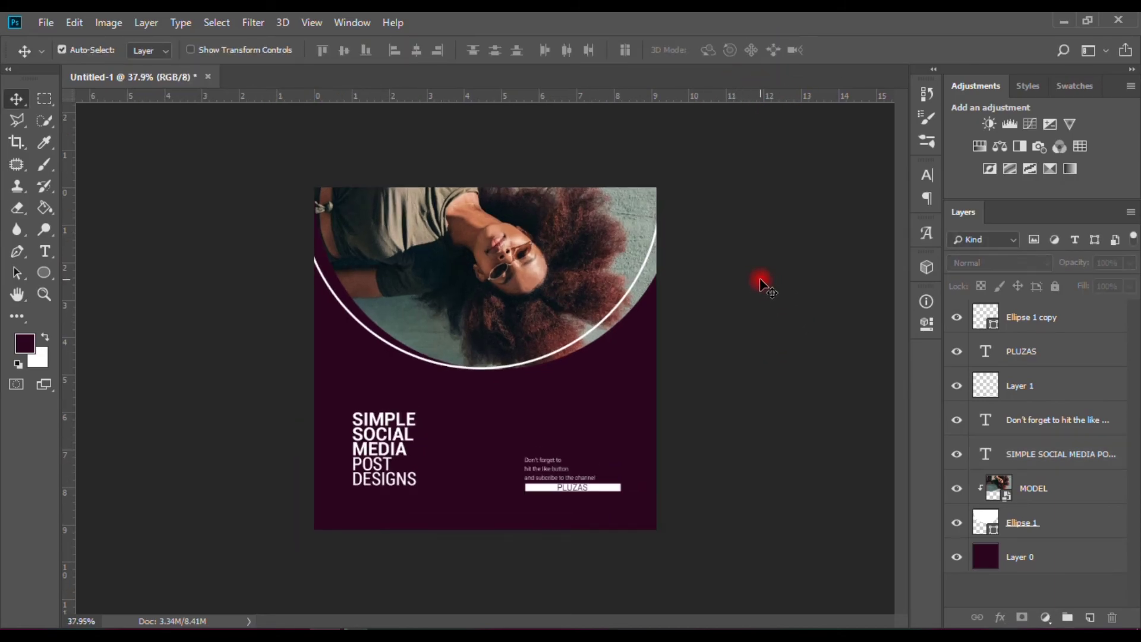
left_click(396, 441)
key("shift+Down")
key("shift+Down")
key("shift+Down")
key("shift+Up")
key("Down")
key("Down")
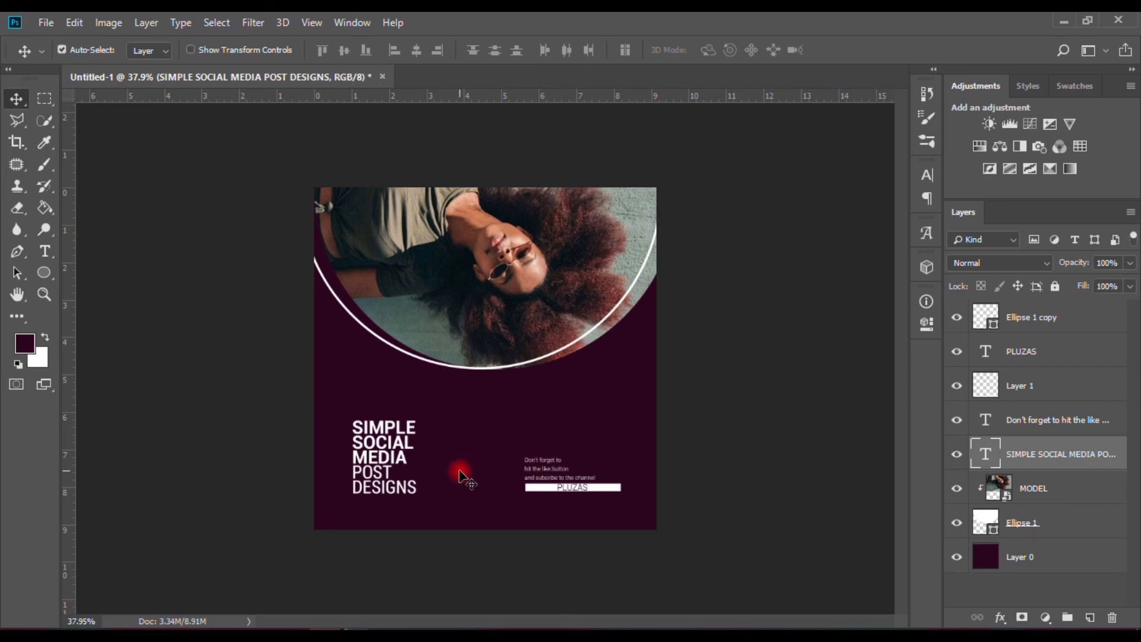
scroll(466, 469, "down", 1)
scroll(499, 437, "up", 2)
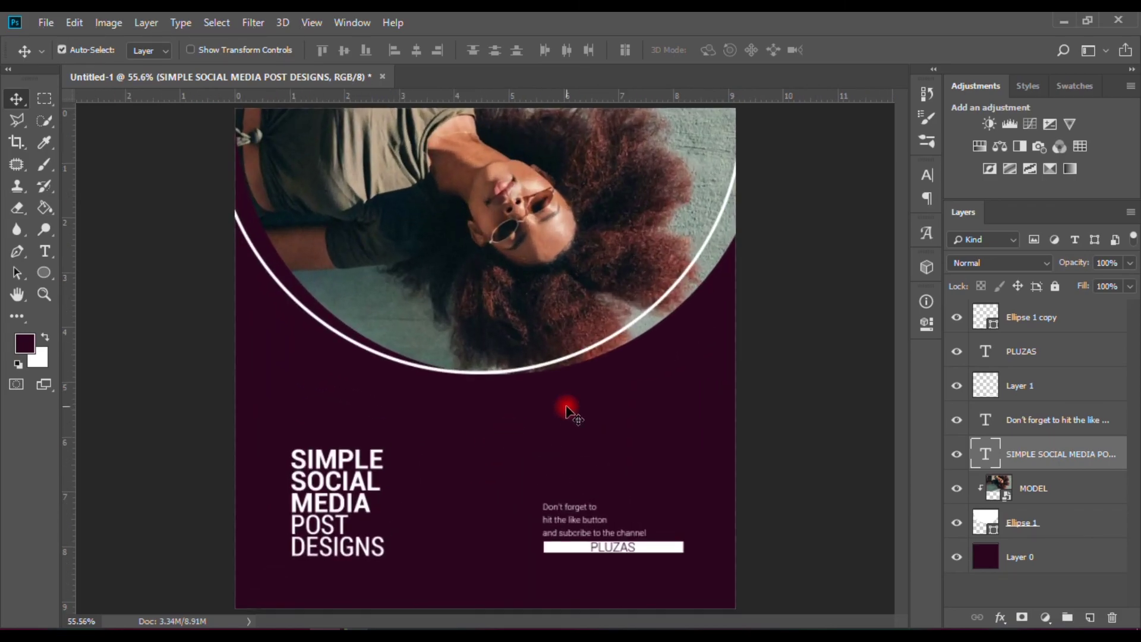
left_click(840, 369)
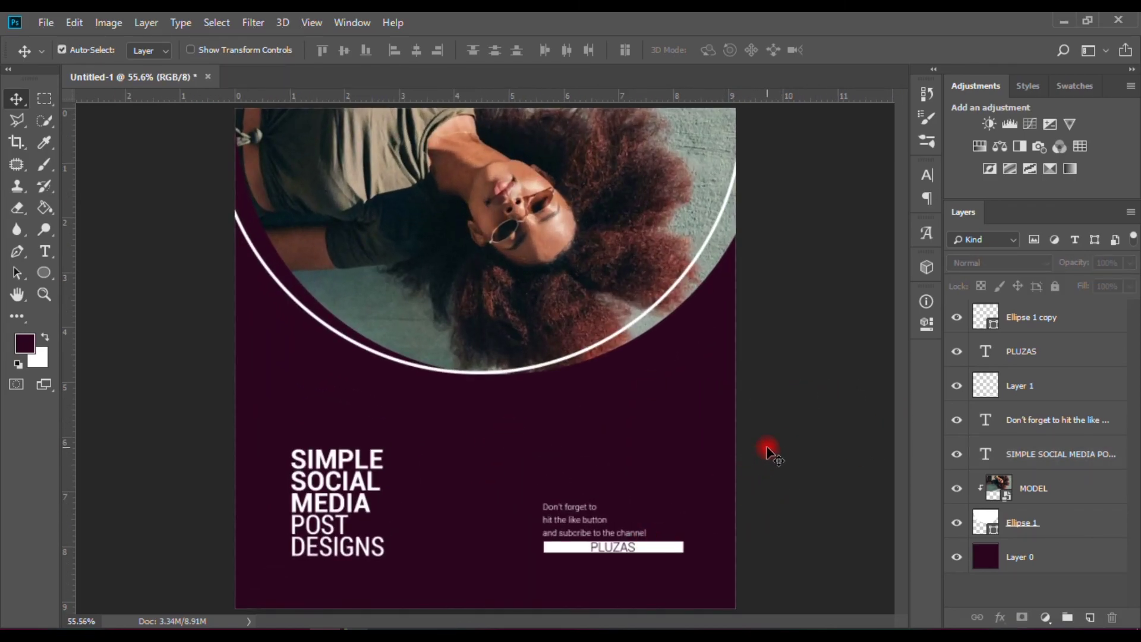